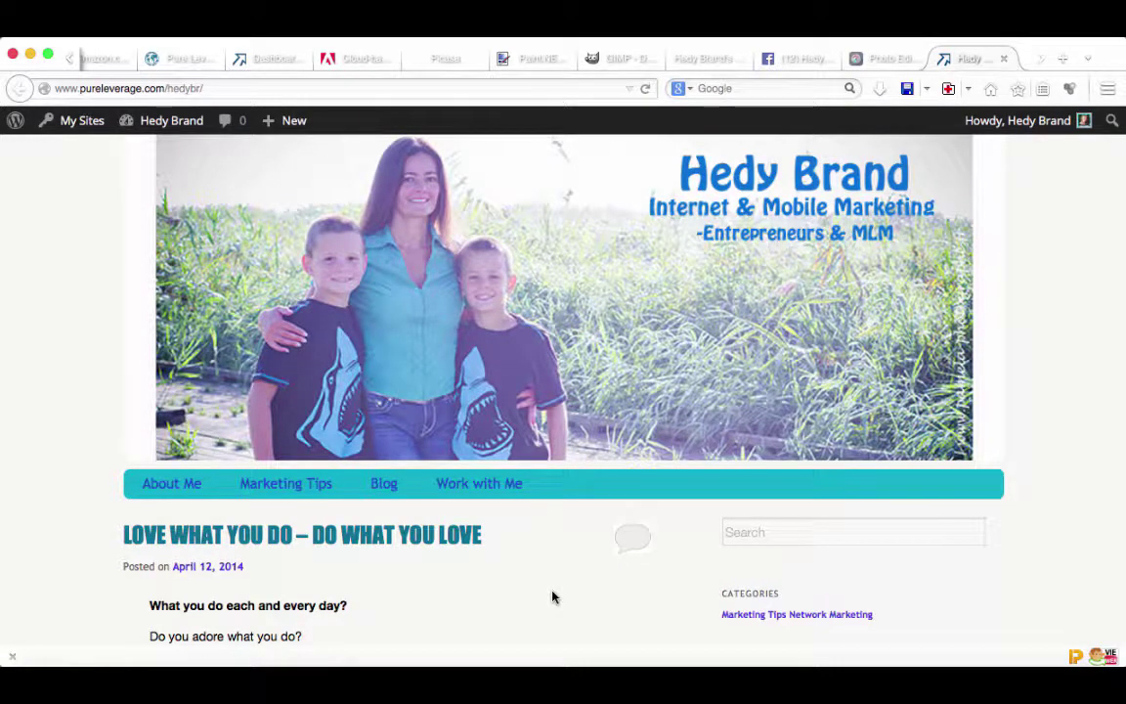
Look over the blog's home page, from the header image and menu bar through the latest post
scroll(552, 597, down, 1)
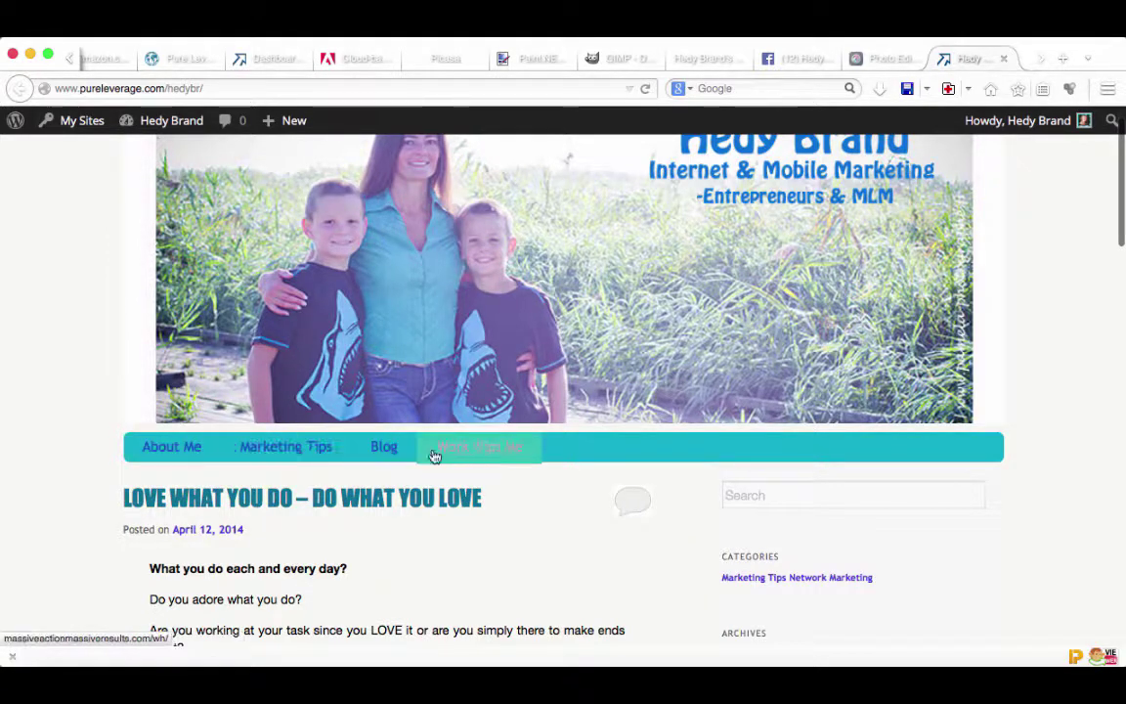
scroll(538, 590, down, 5)
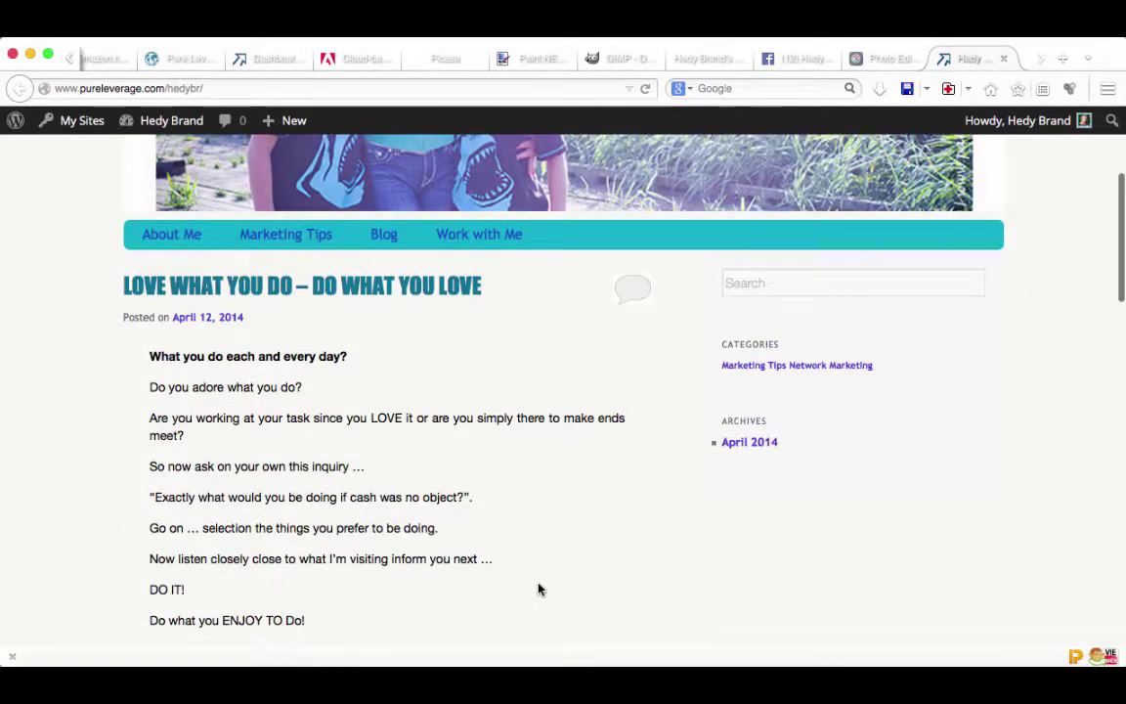
scroll(537, 590, down, 2)
scroll(877, 603, down, 5)
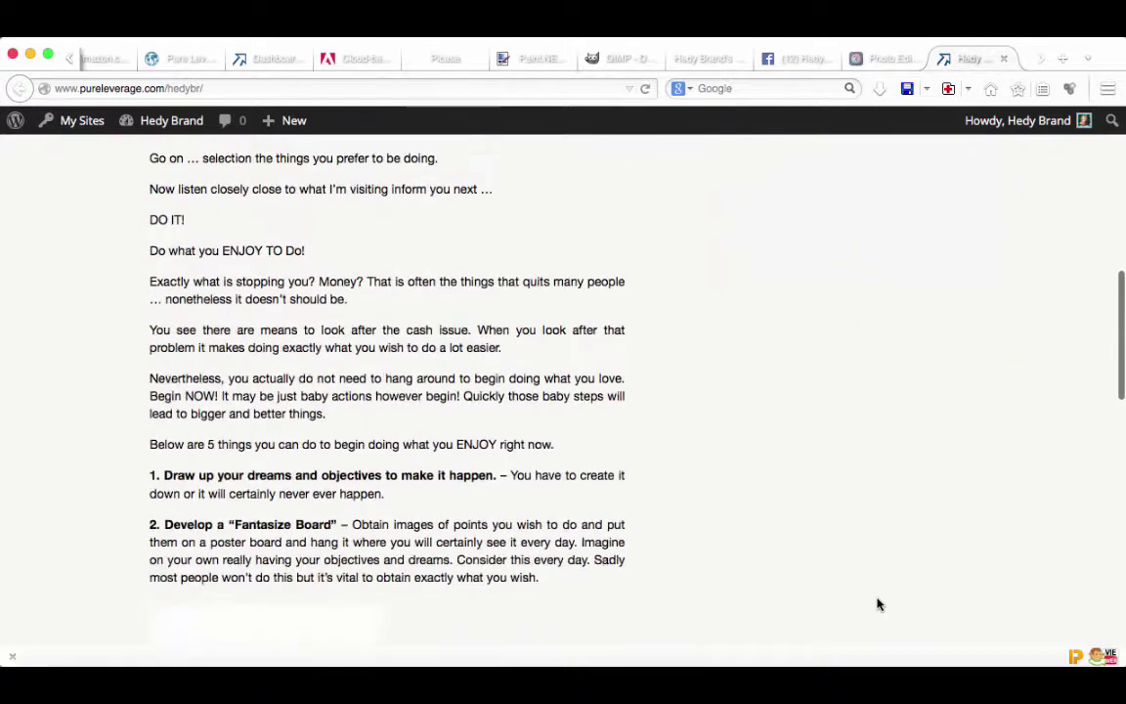
scroll(877, 603, up, 10)
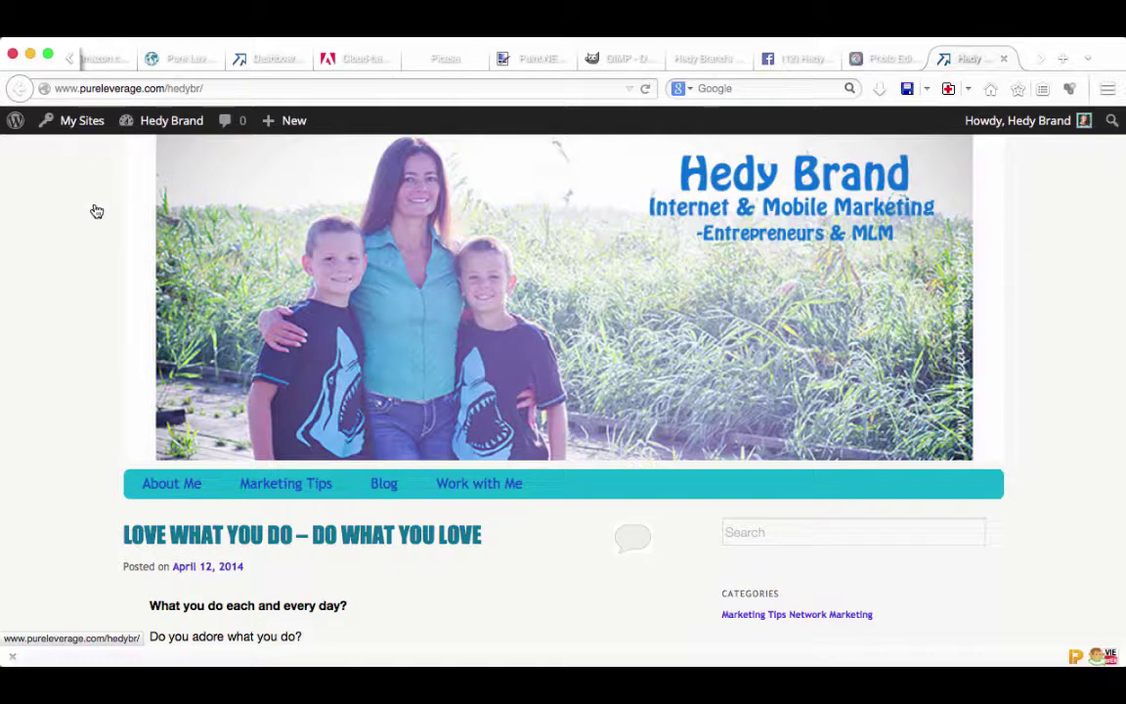
Switch from the live blog to its WordPress dashboard and open the Themes page
click(264, 60)
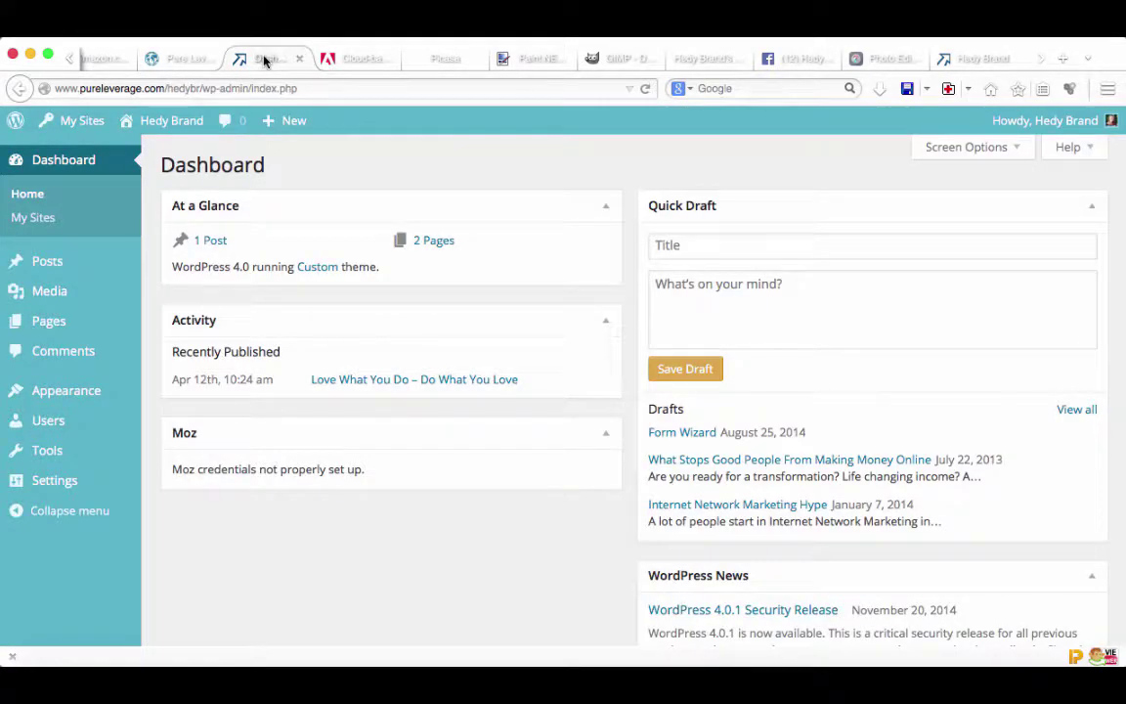
click(152, 59)
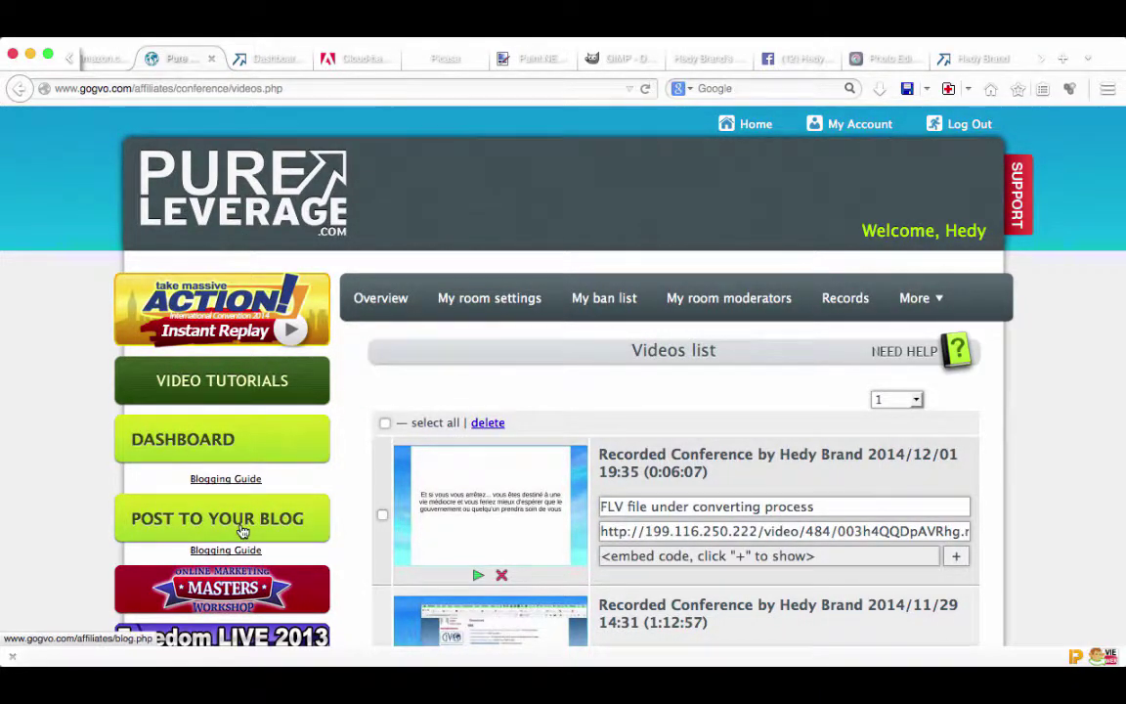
click(269, 59)
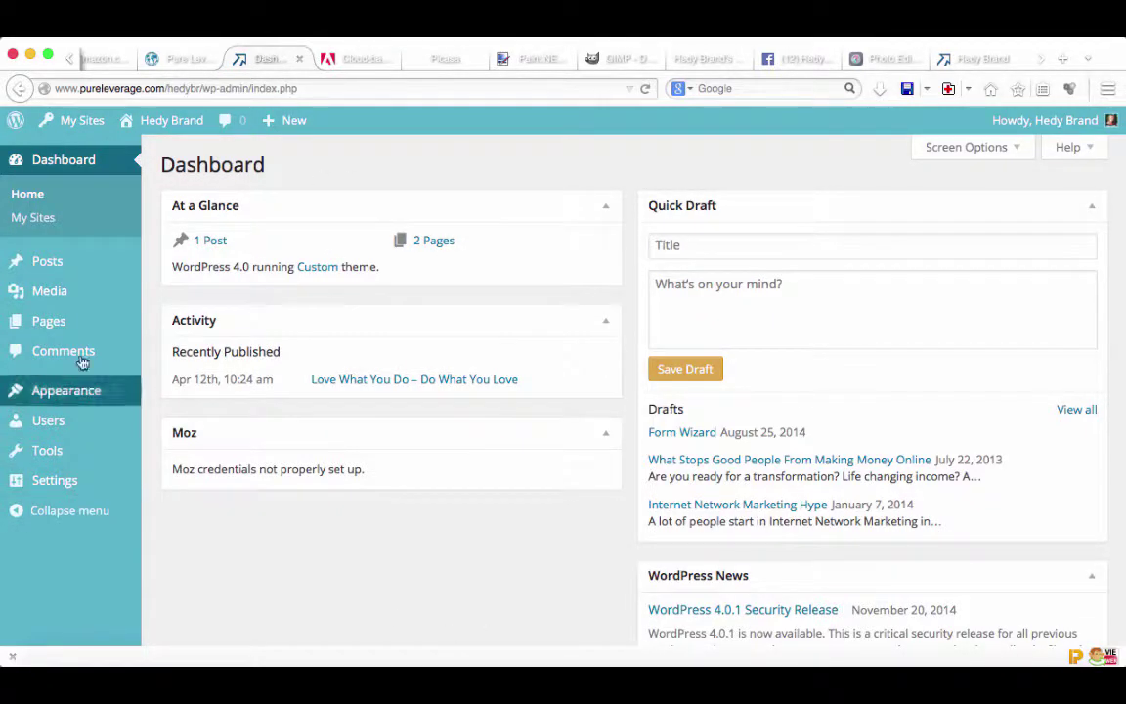
mouse_move(71, 383)
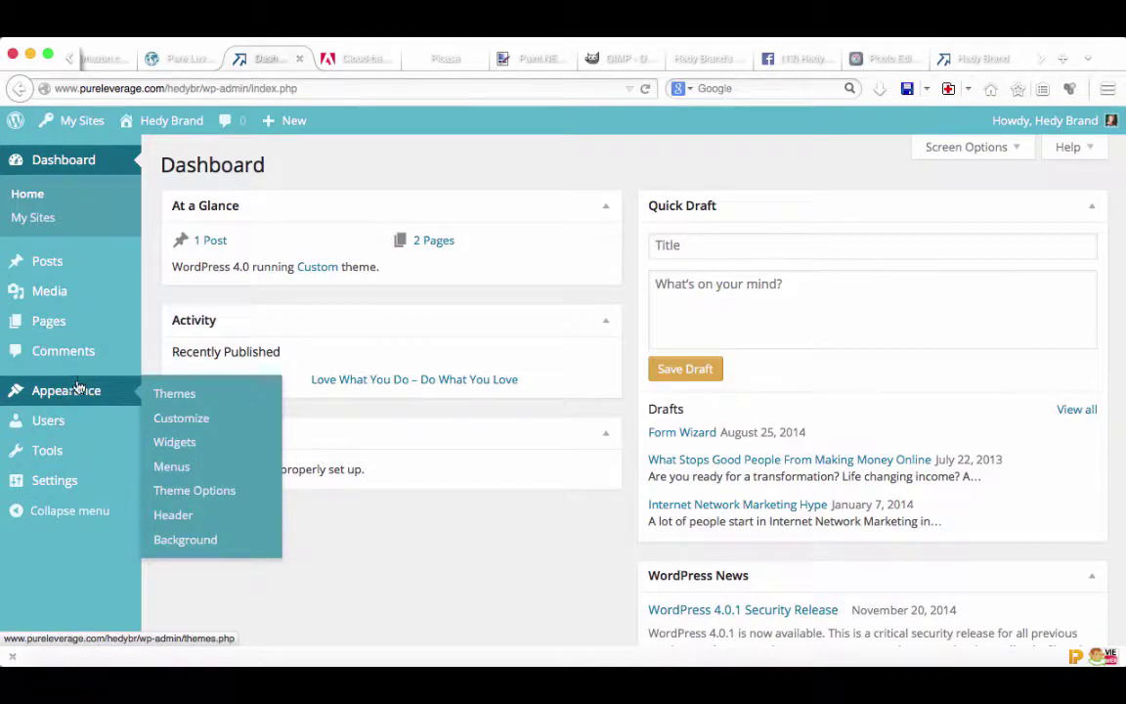
click(182, 400)
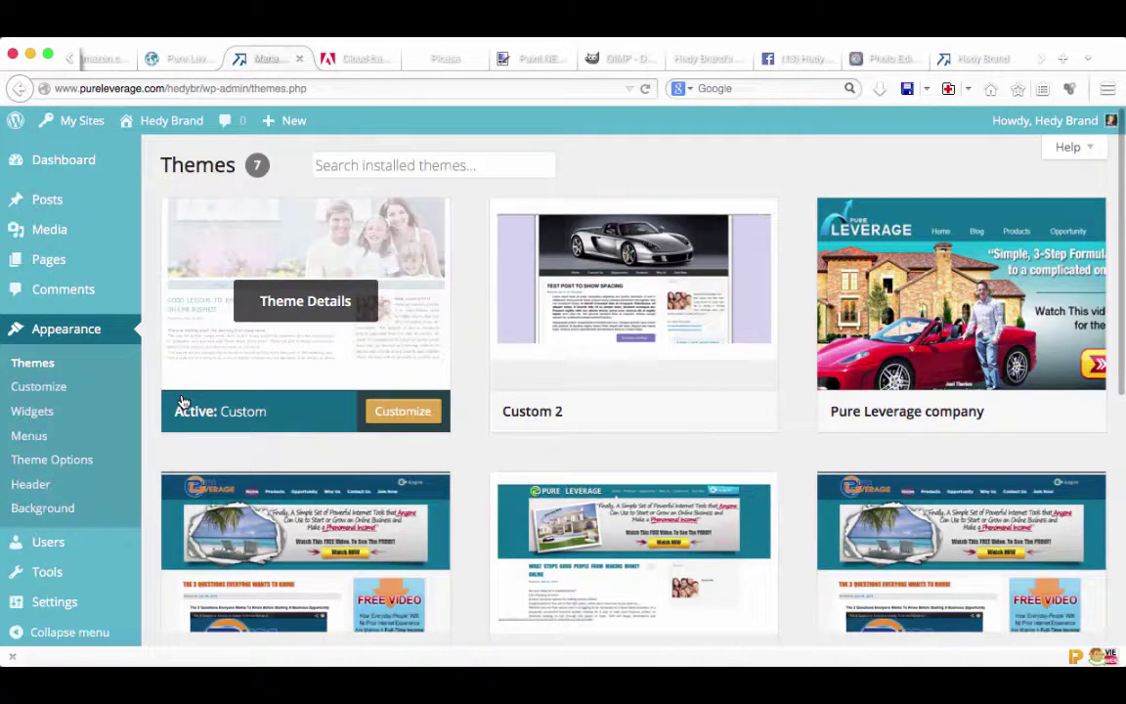
Look through the installed themes, including Custom 2 and the Pure Leverage designs
mouse_move(985, 327)
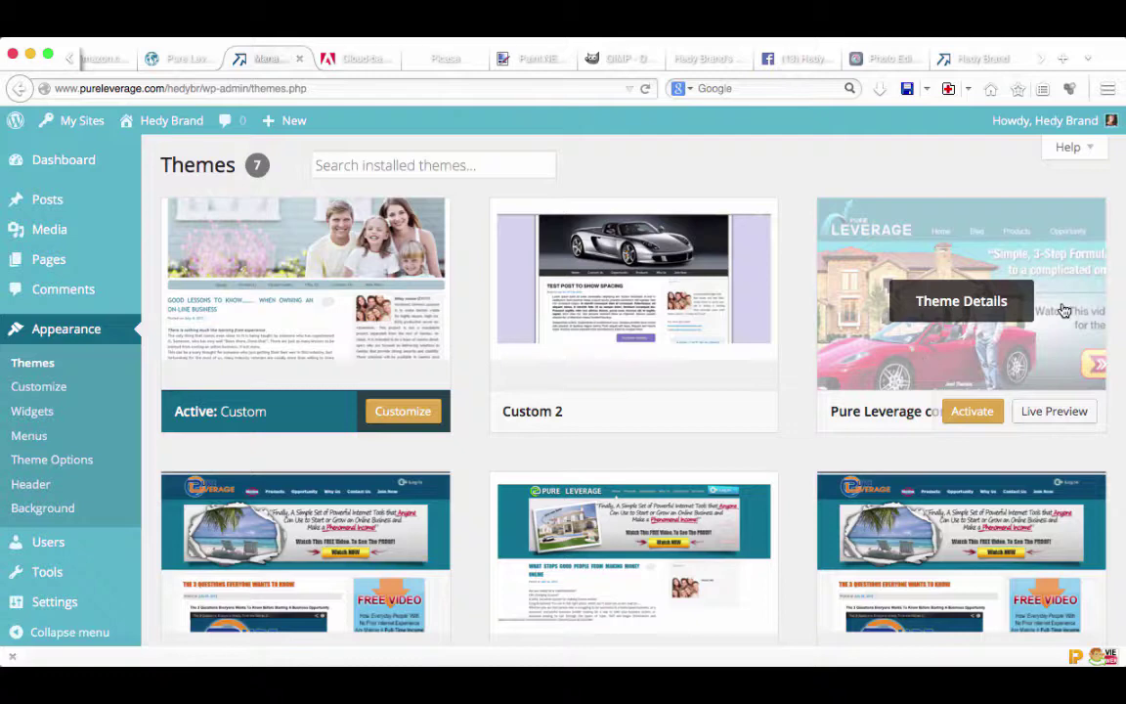
mouse_move(501, 364)
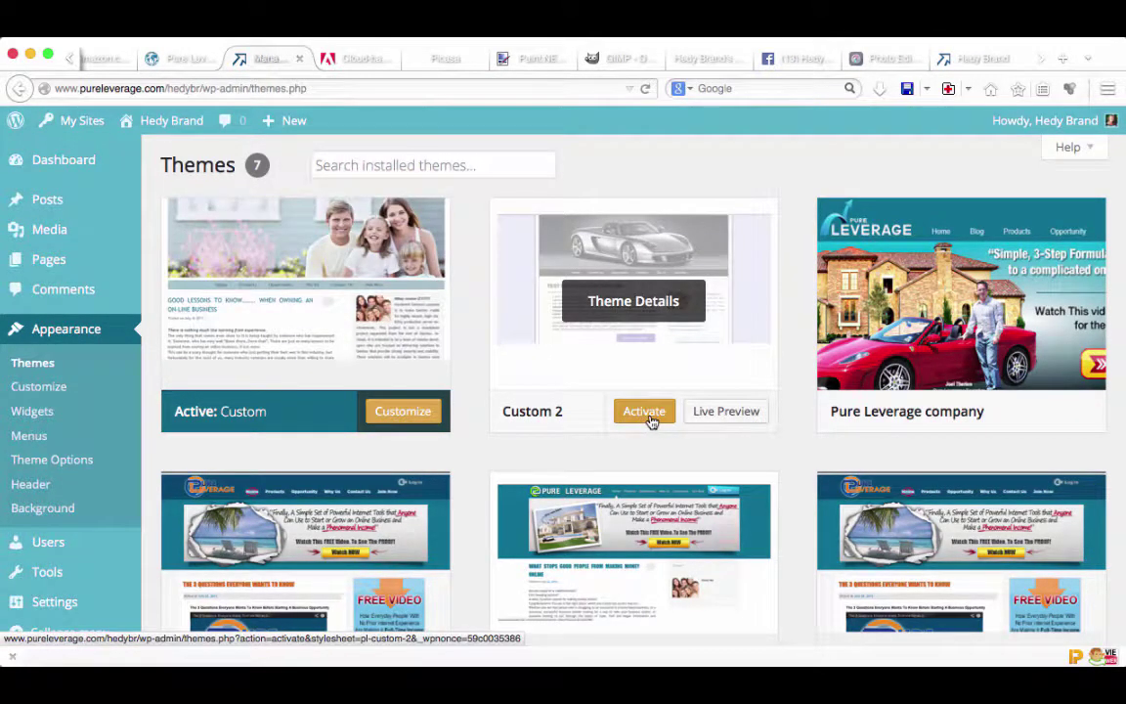
scroll(365, 427, down, 5)
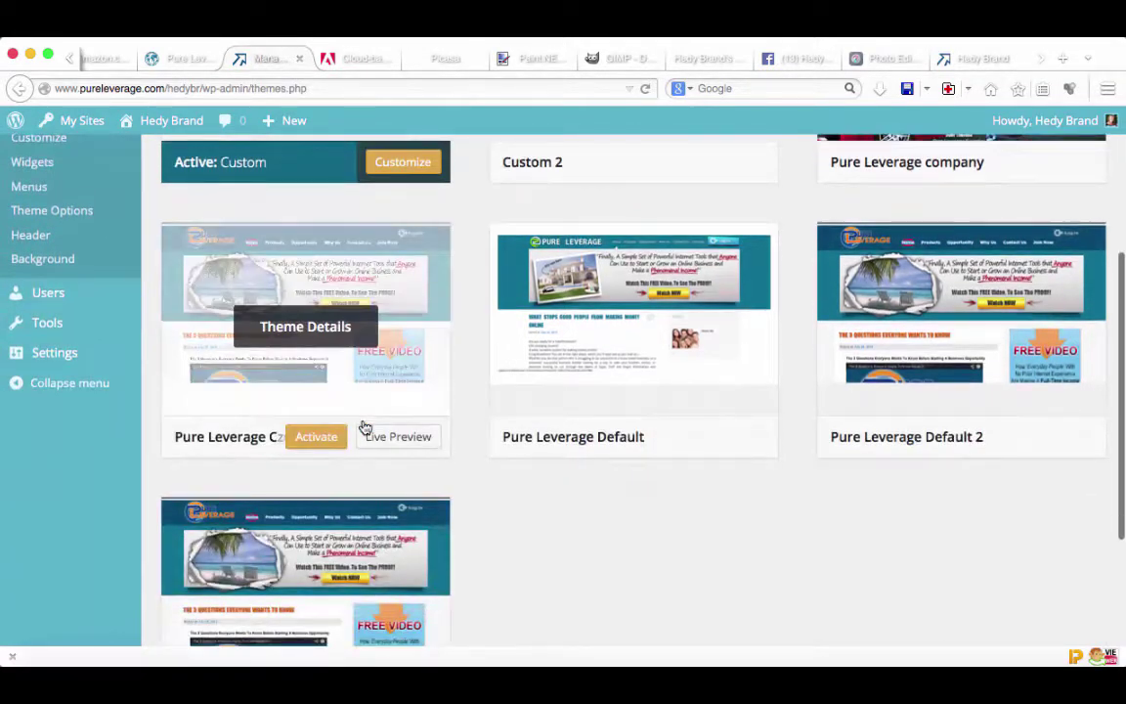
scroll(365, 427, down, 2)
scroll(364, 427, up, 5)
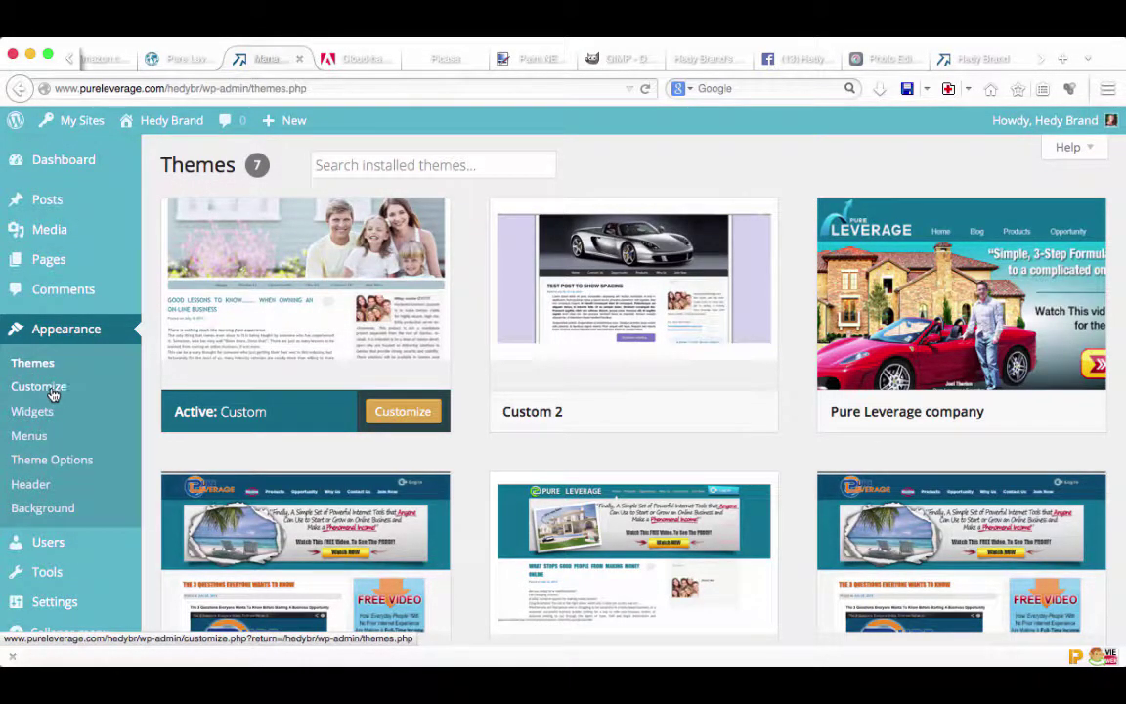
Open the active Custom theme for customizing and show its site title and tagline settings
click(413, 424)
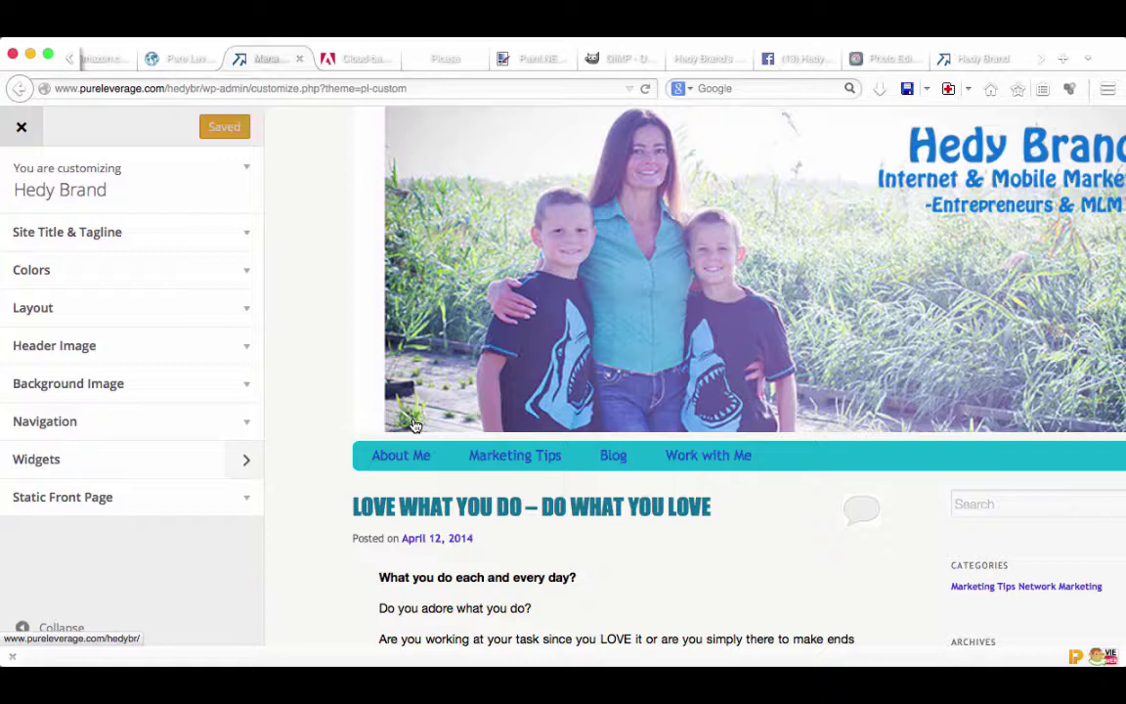
click(241, 236)
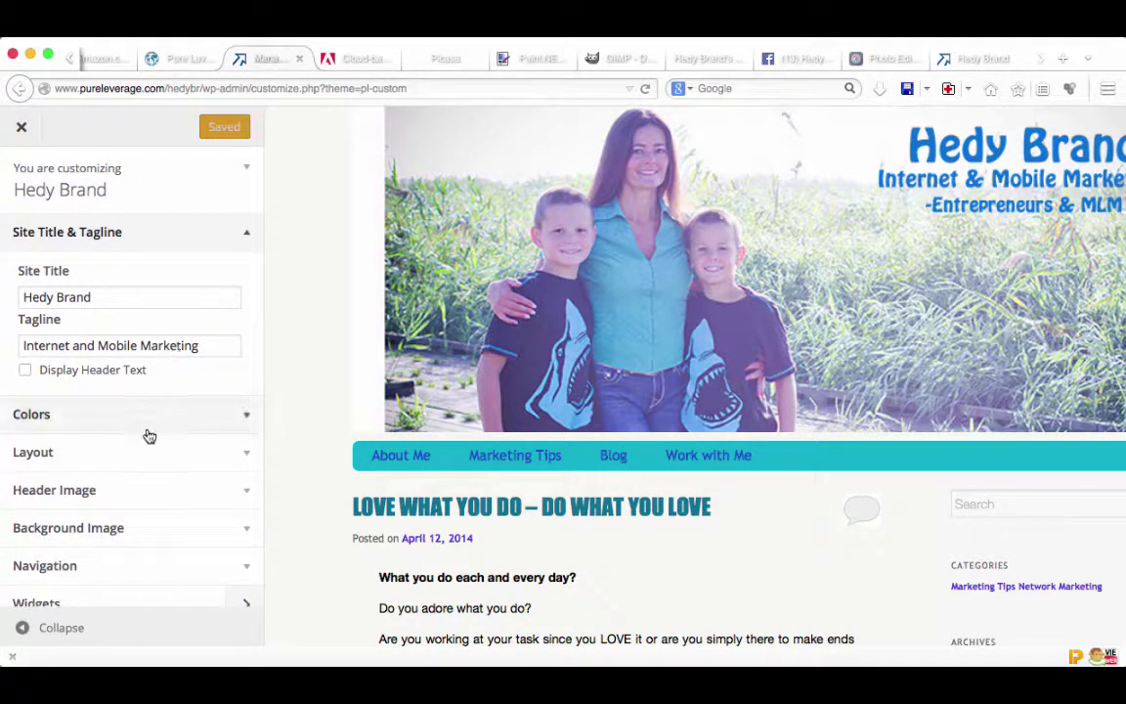
scroll(147, 435, down, 2)
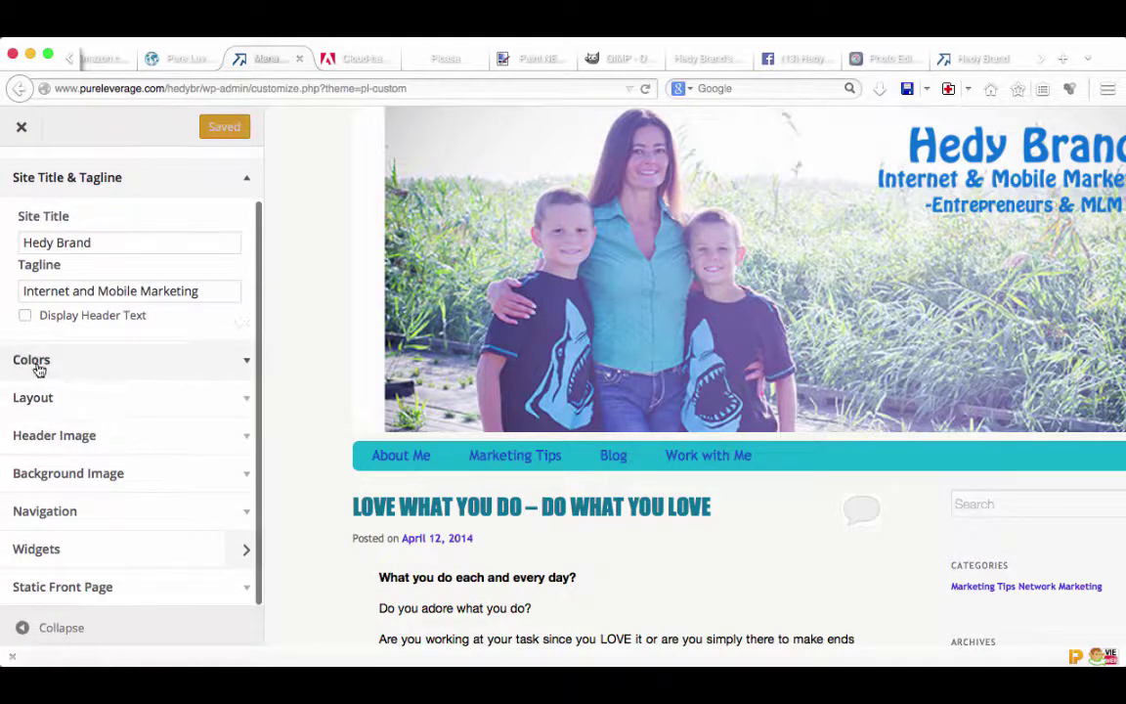
Review the theme's color and layout settings, checking the sidebar placement against the blog preview
click(239, 362)
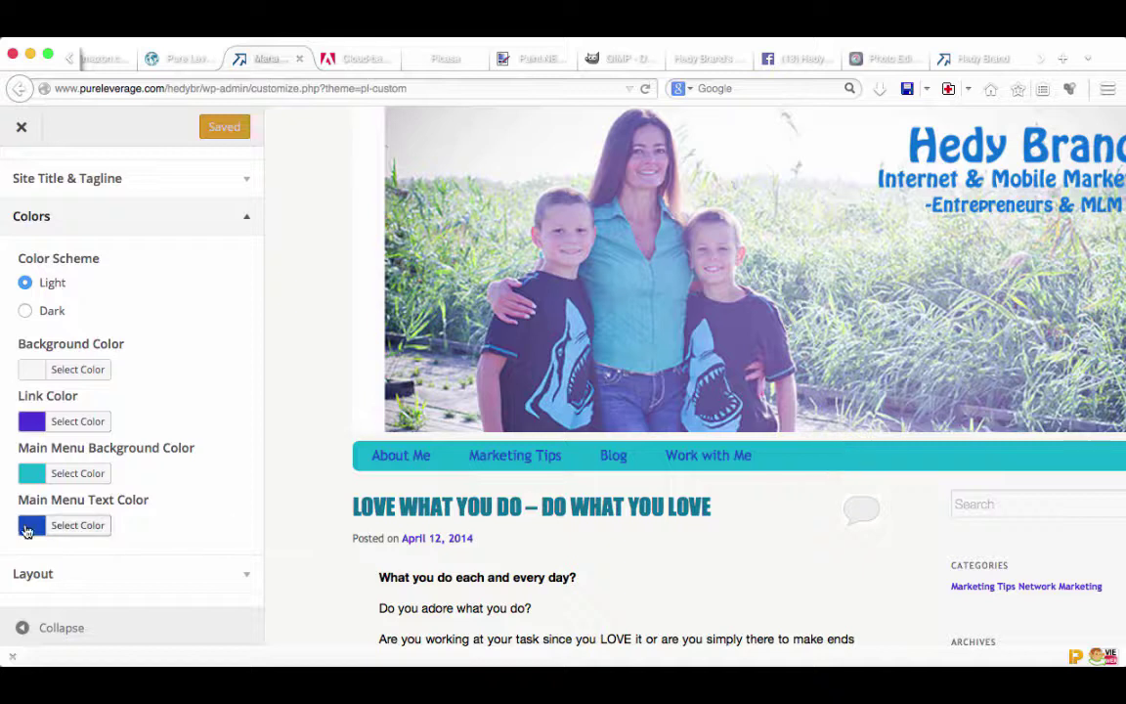
scroll(25, 528, down, 4)
click(223, 407)
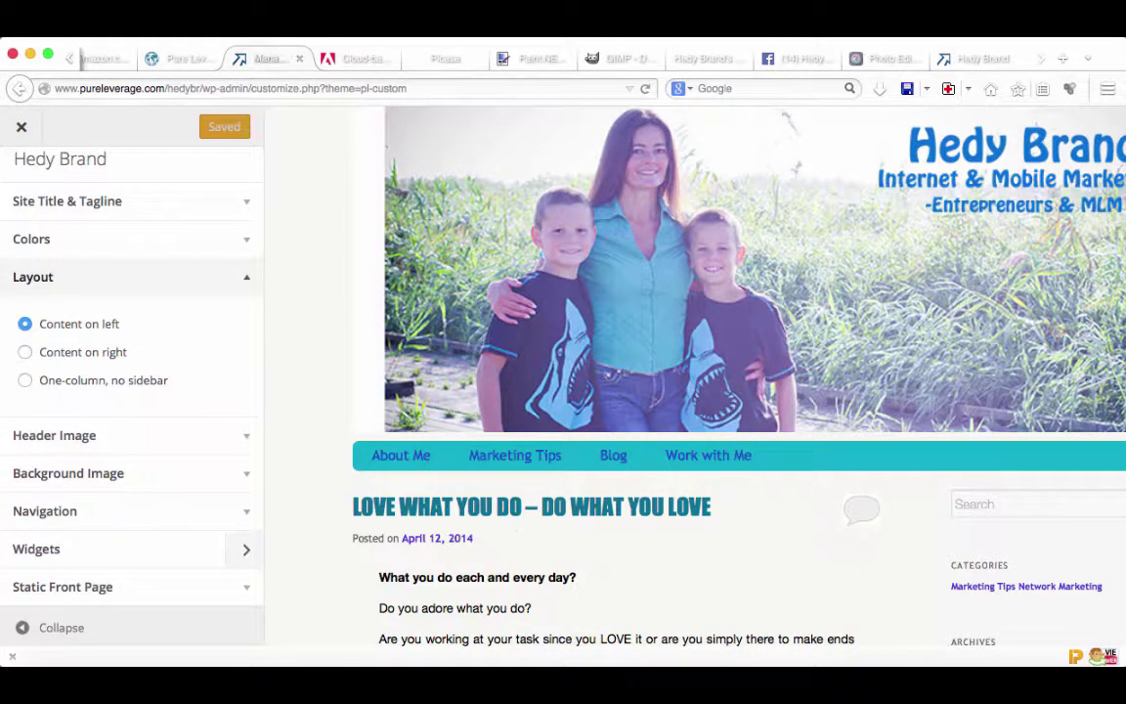
scroll(1011, 595, down, 3)
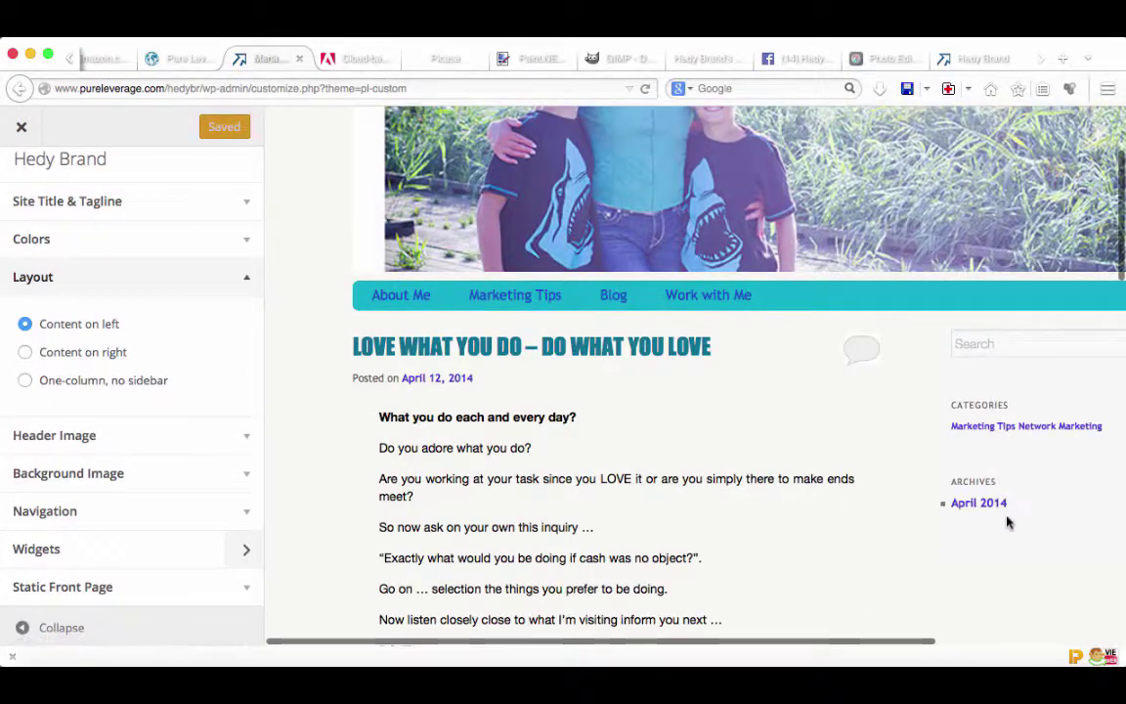
scroll(1020, 566, up, 3)
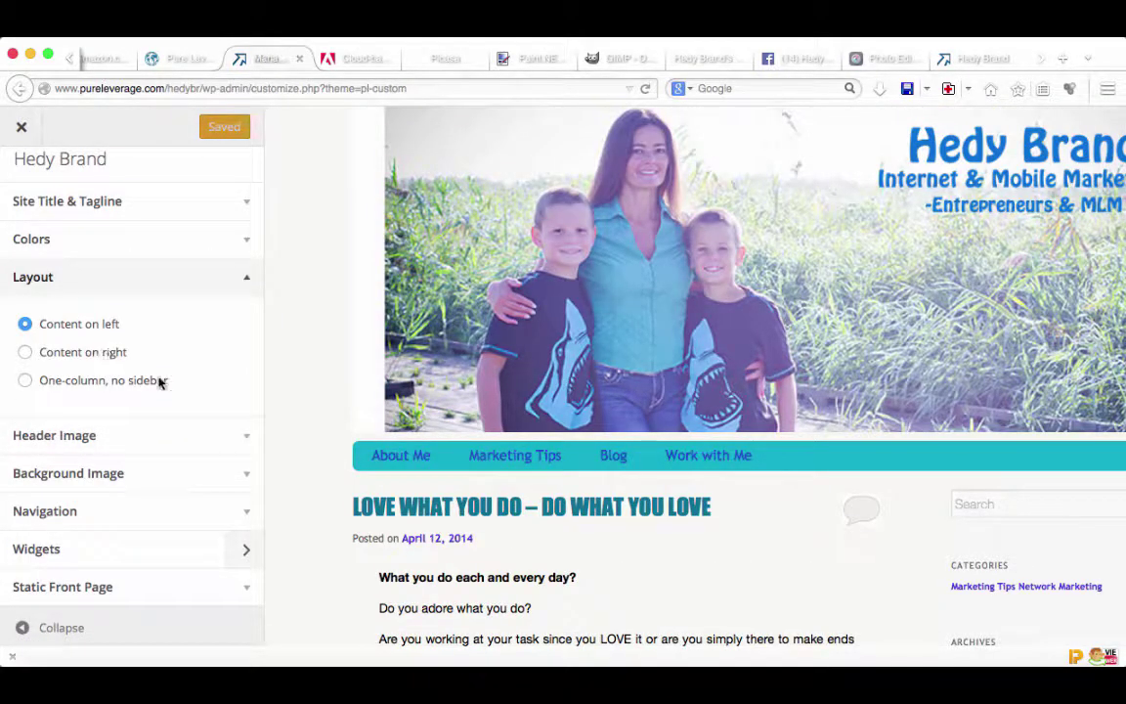
Examine the header image settings, including the recommended size and the previously uploaded and suggested headers
click(242, 441)
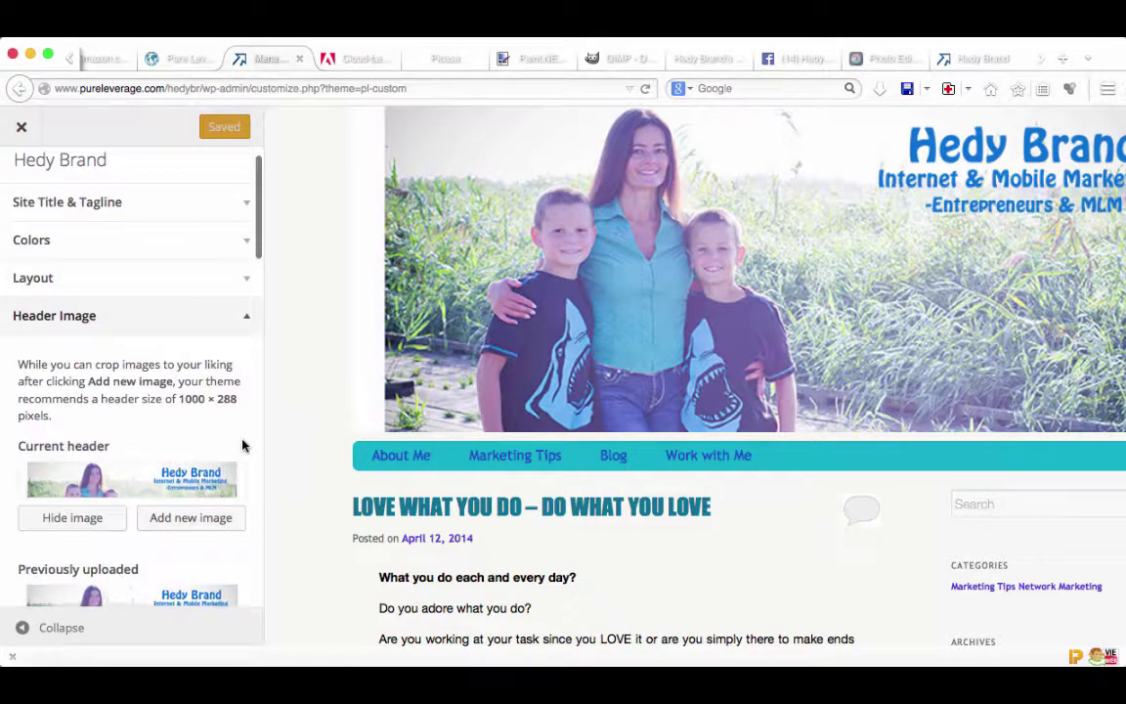
scroll(196, 391, down, 3)
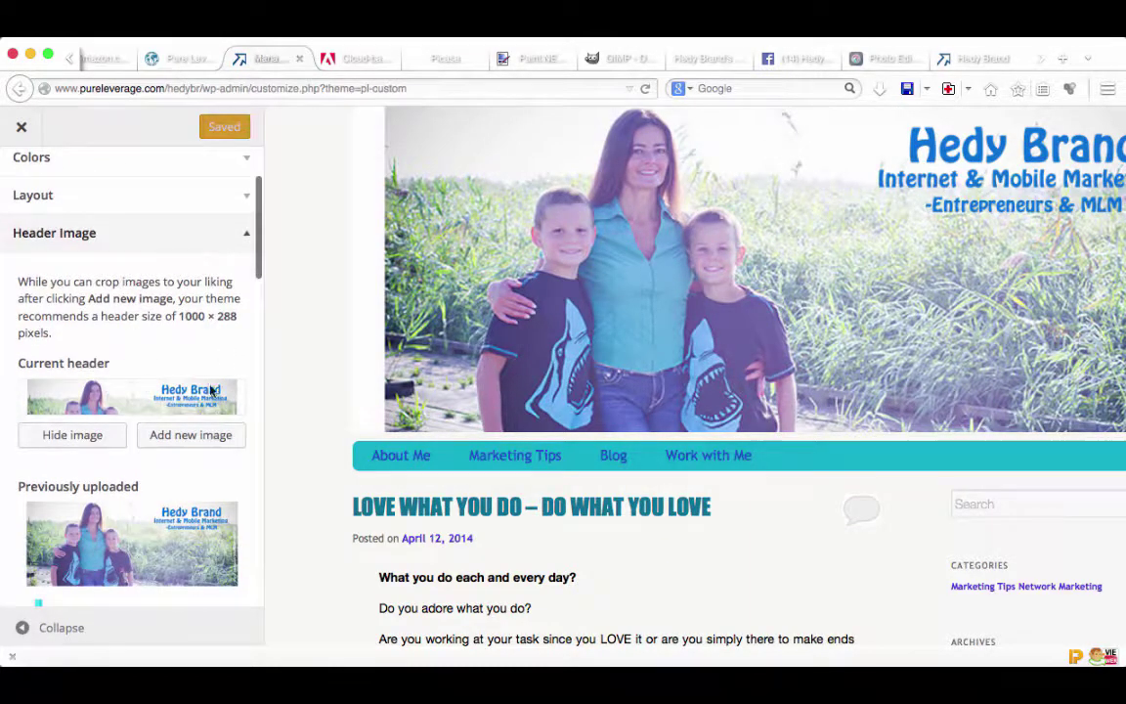
scroll(211, 386, down, 1)
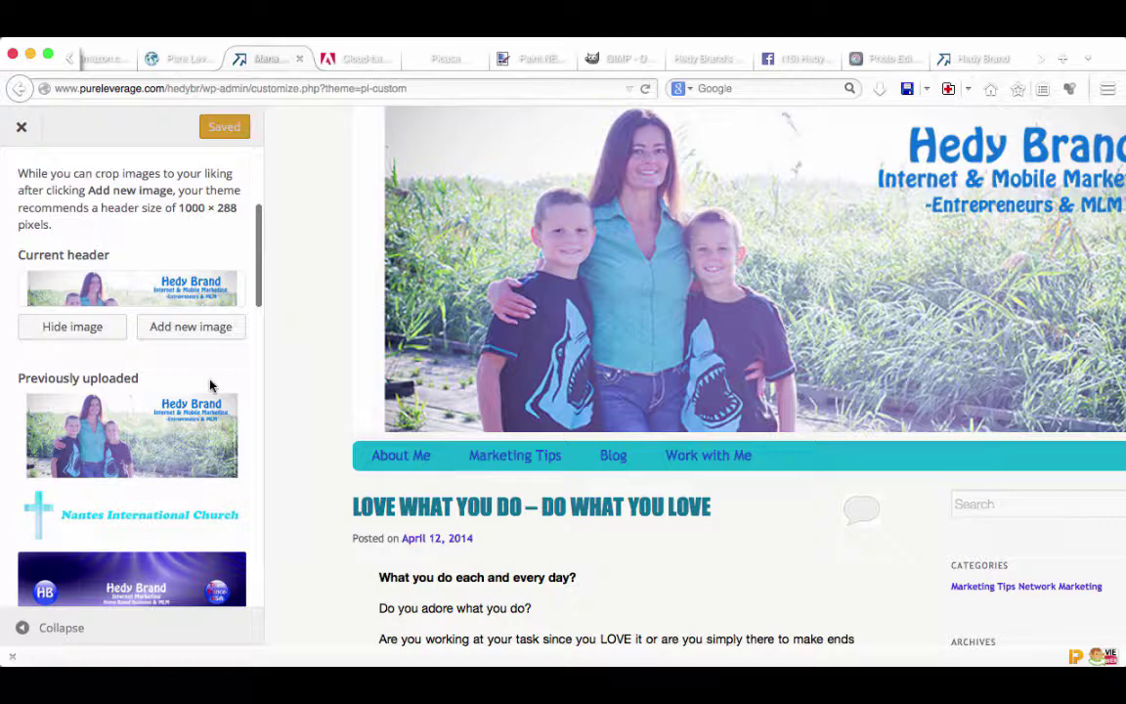
scroll(211, 386, down, 5)
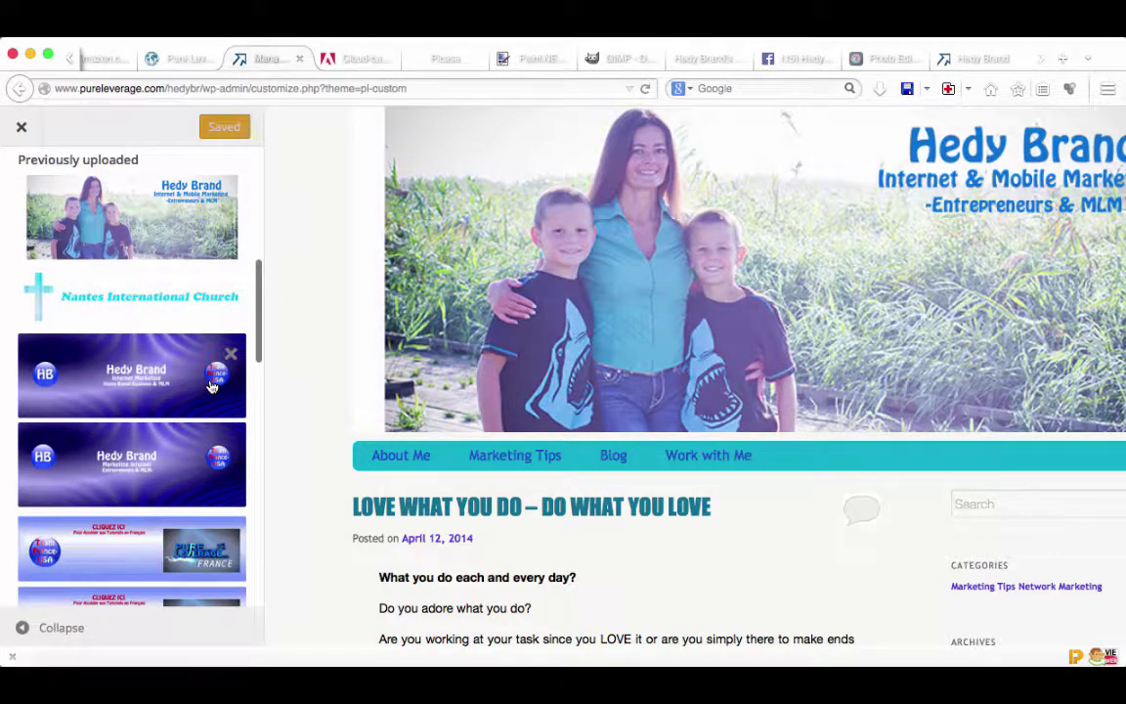
scroll(211, 386, down, 15)
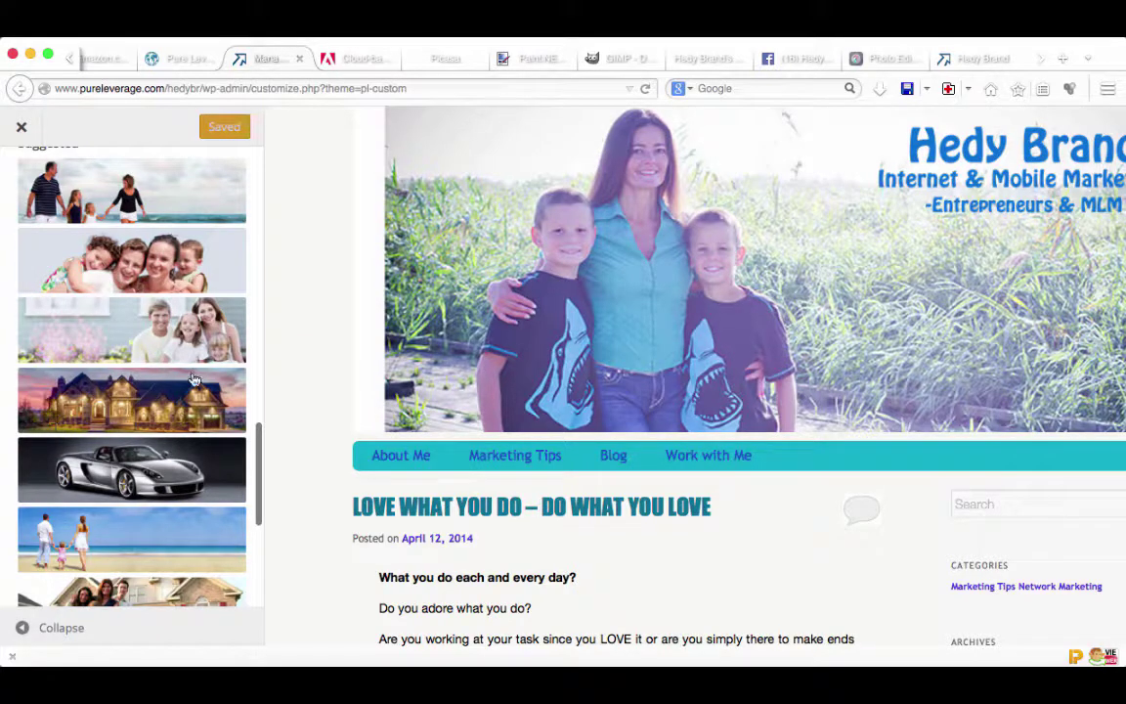
scroll(208, 361, down, 2)
scroll(196, 384, up, 3)
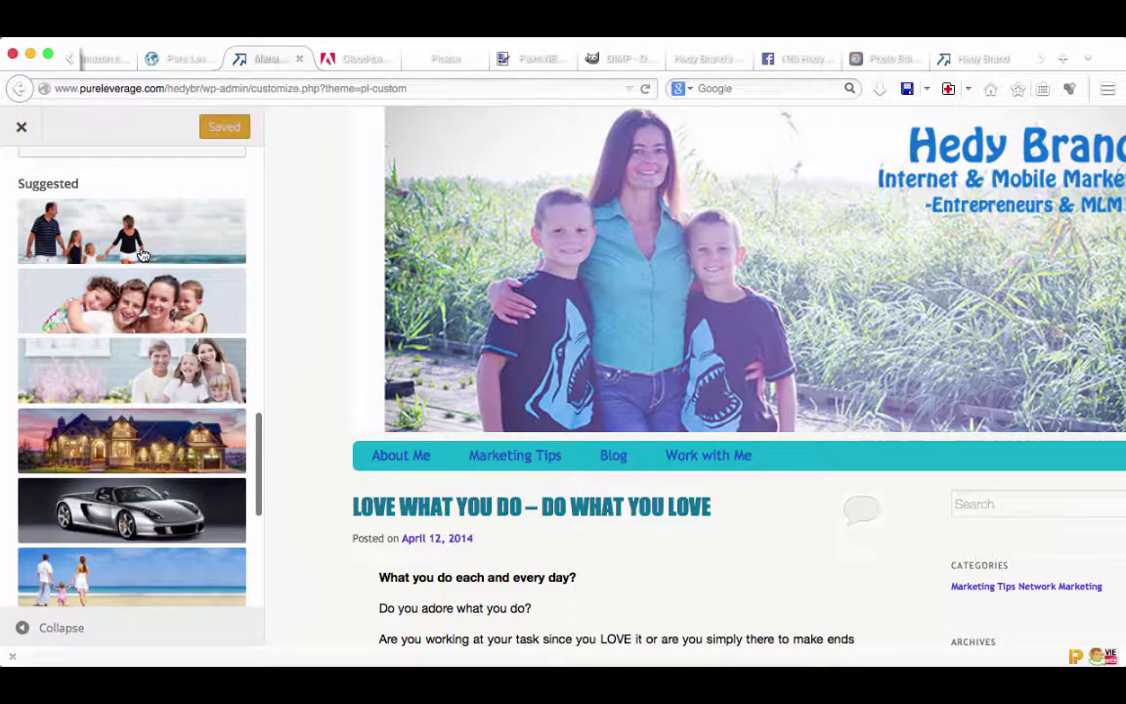
scroll(168, 417, down, 6)
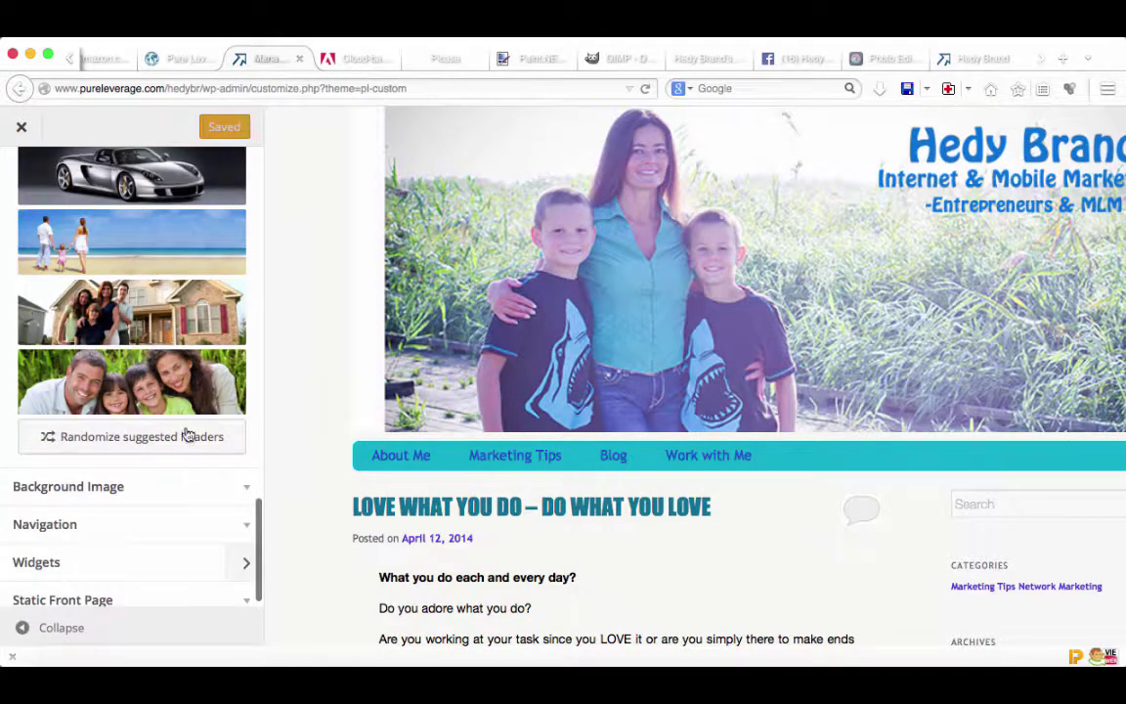
scroll(162, 386, up, 3)
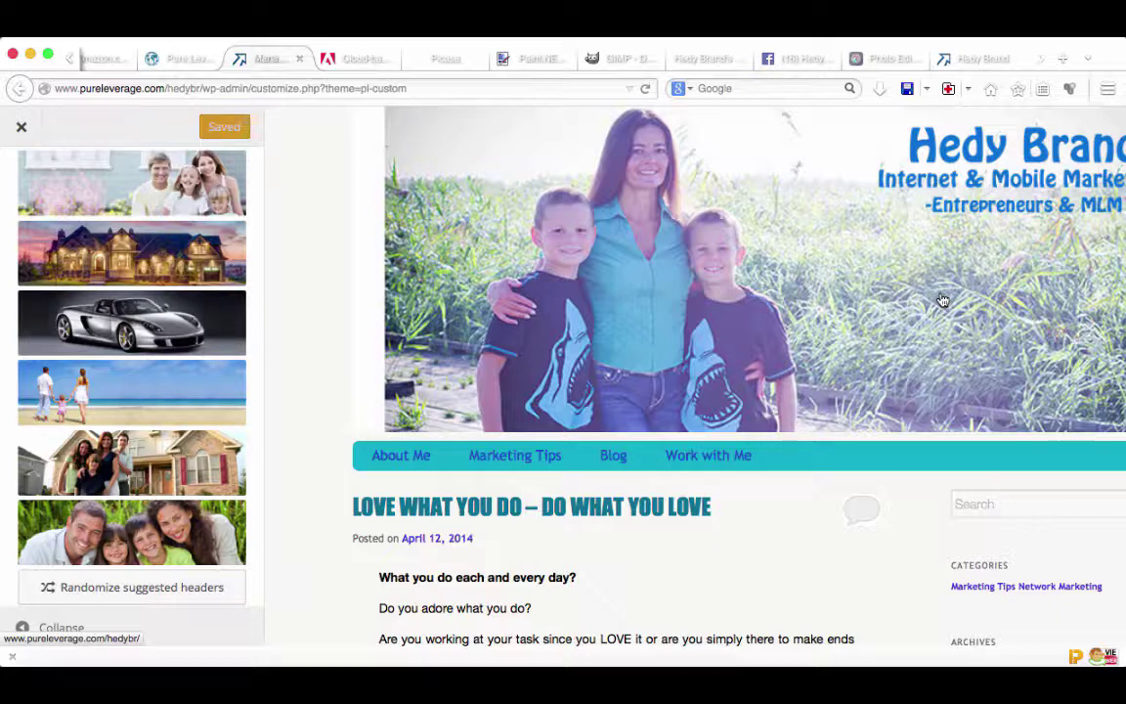
scroll(202, 528, down, 3)
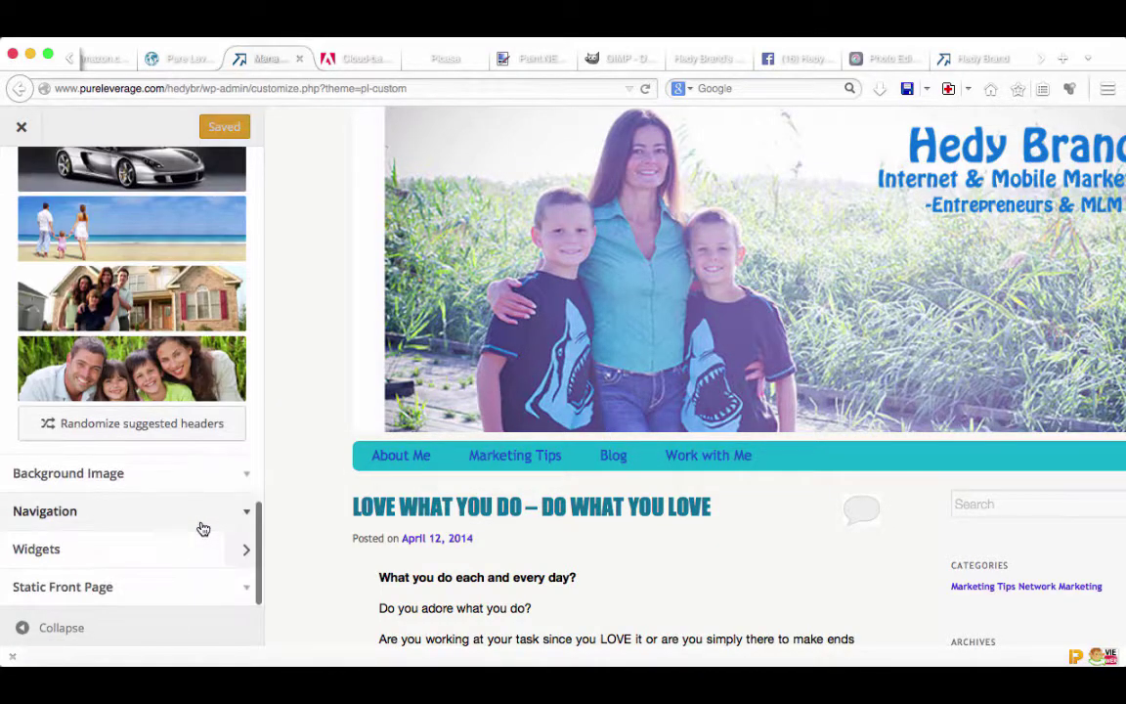
Review the background image, navigation and static front page settings, checking the primary and footer menus in the blog preview
click(224, 475)
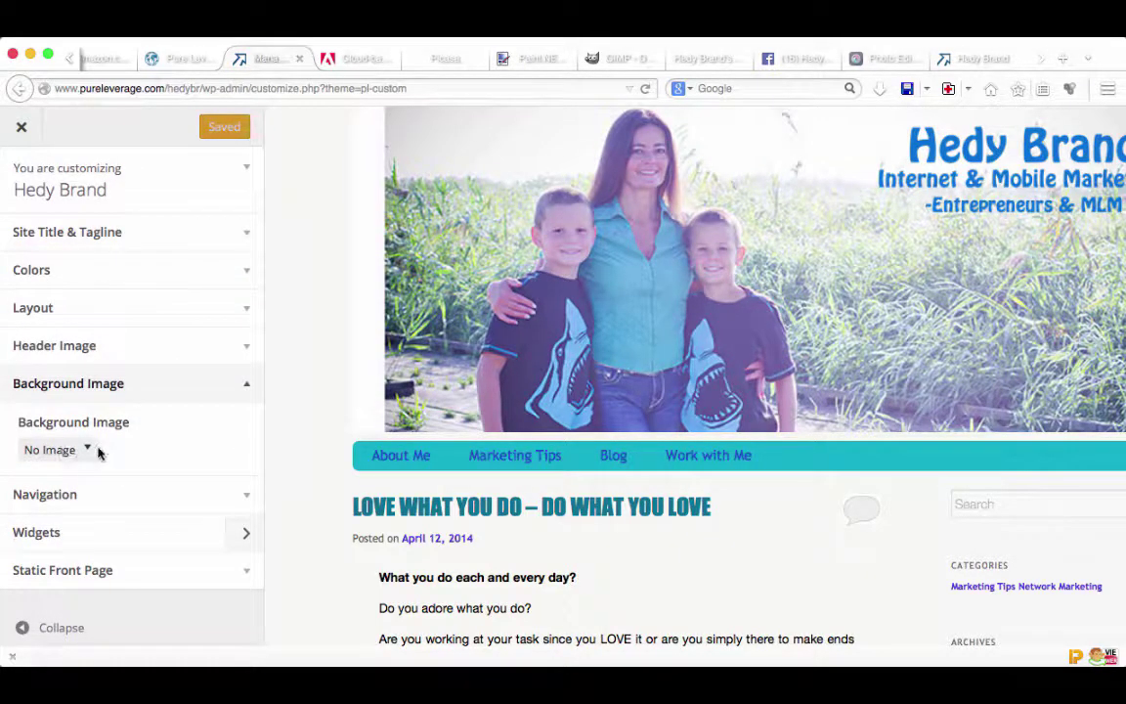
click(171, 498)
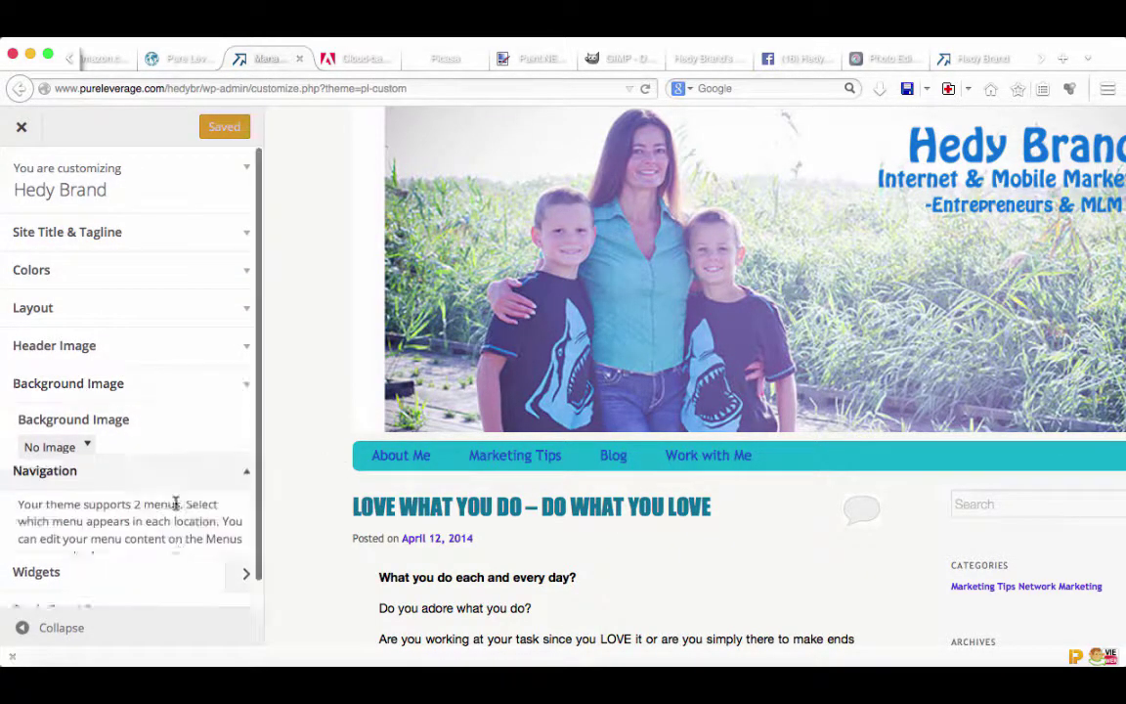
scroll(188, 523, down, 3)
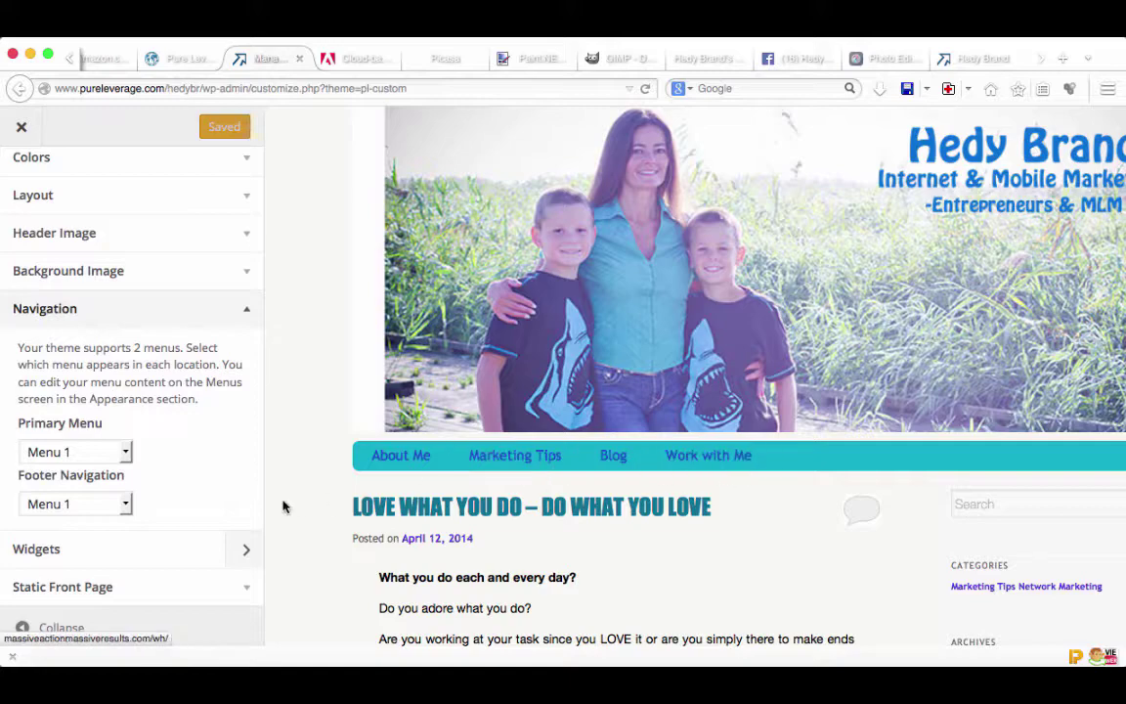
scroll(684, 619, down, 15)
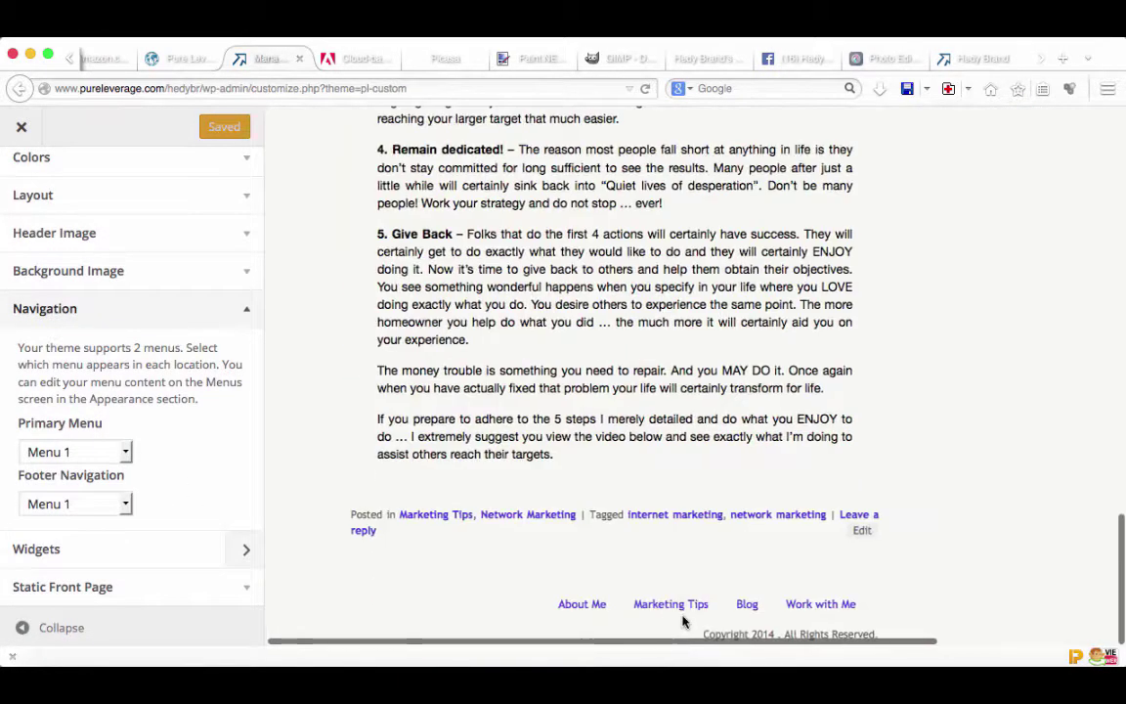
scroll(493, 445, up, 15)
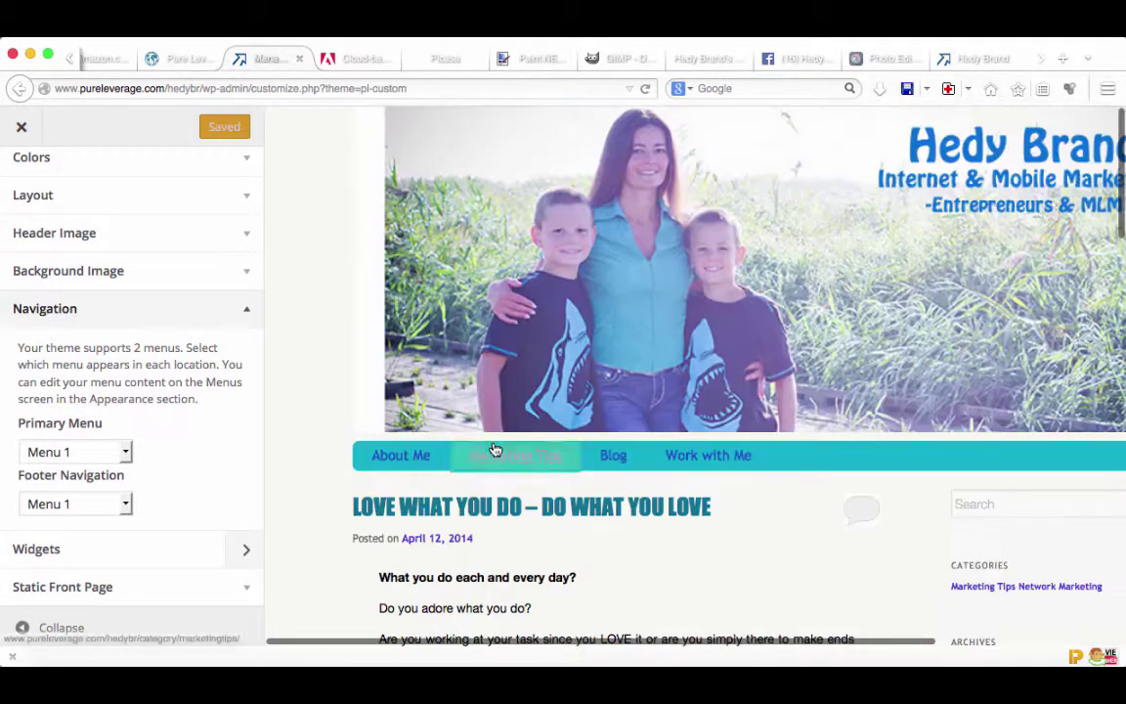
click(132, 600)
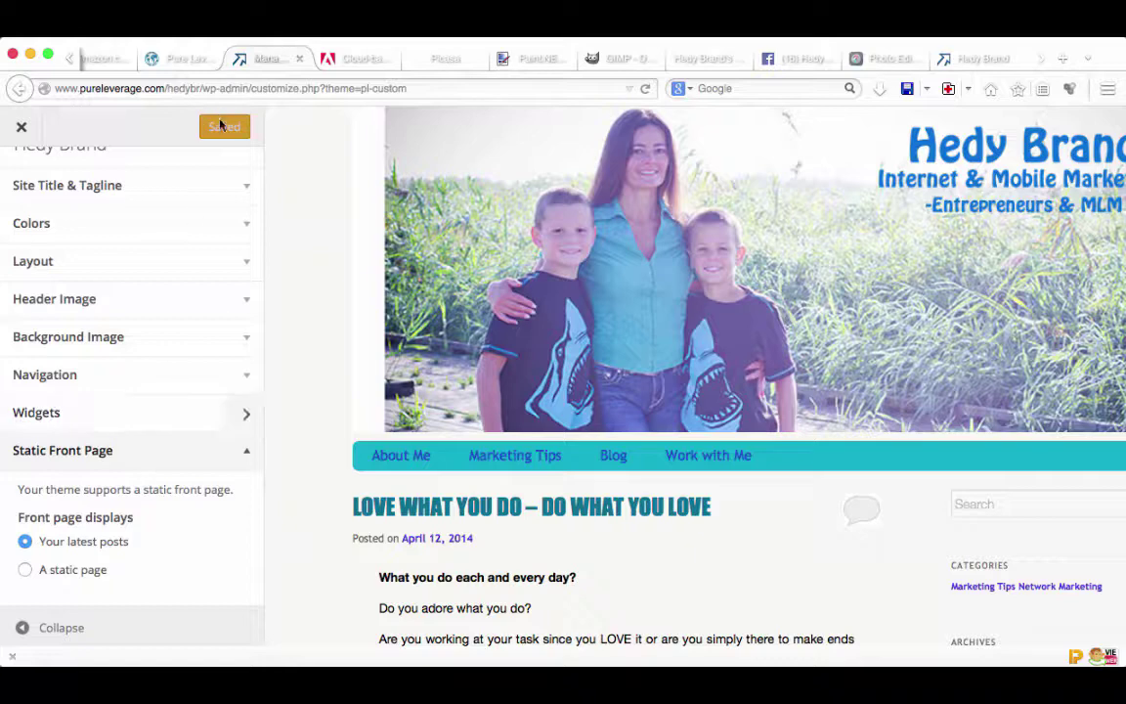
Close the theme customizer and open the custom header settings to check the header preview and suggested image dimensions
click(21, 127)
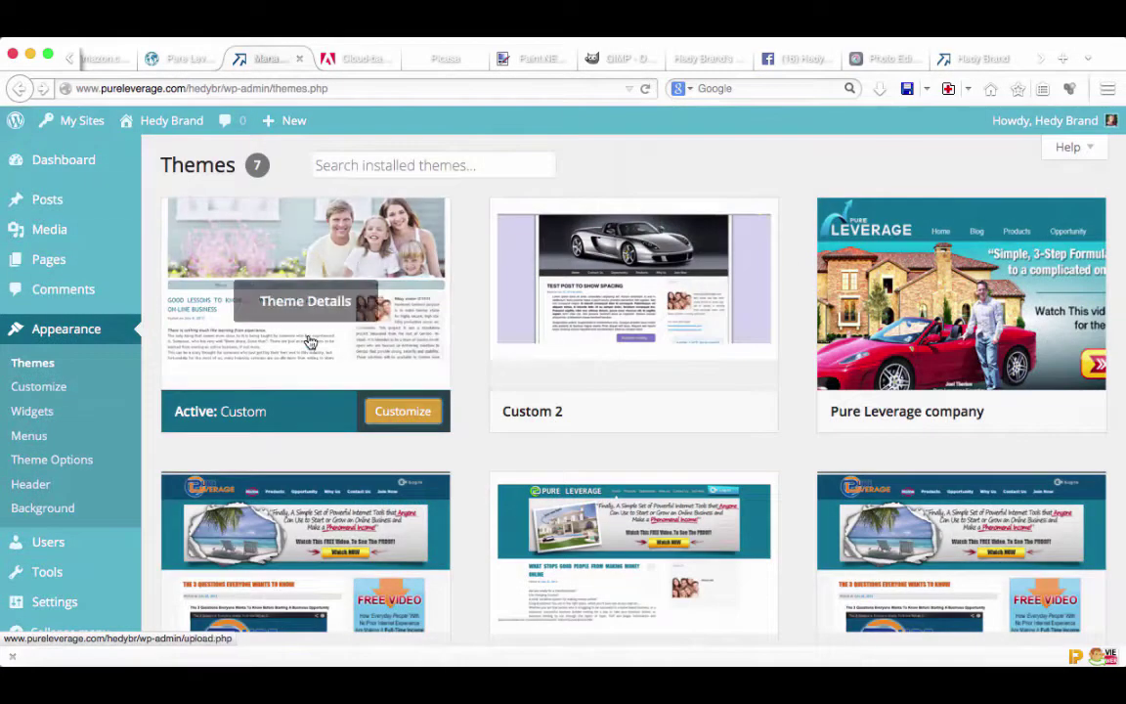
scroll(39, 388, down, 1)
scroll(41, 381, down, 4)
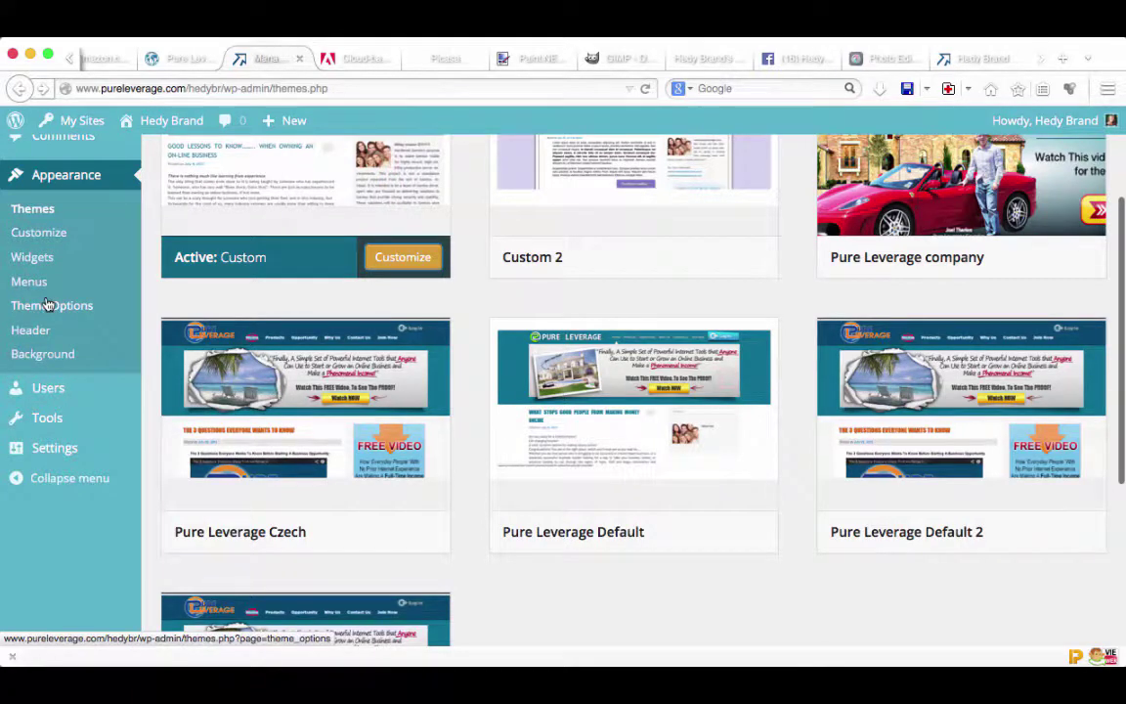
mouse_move(85, 381)
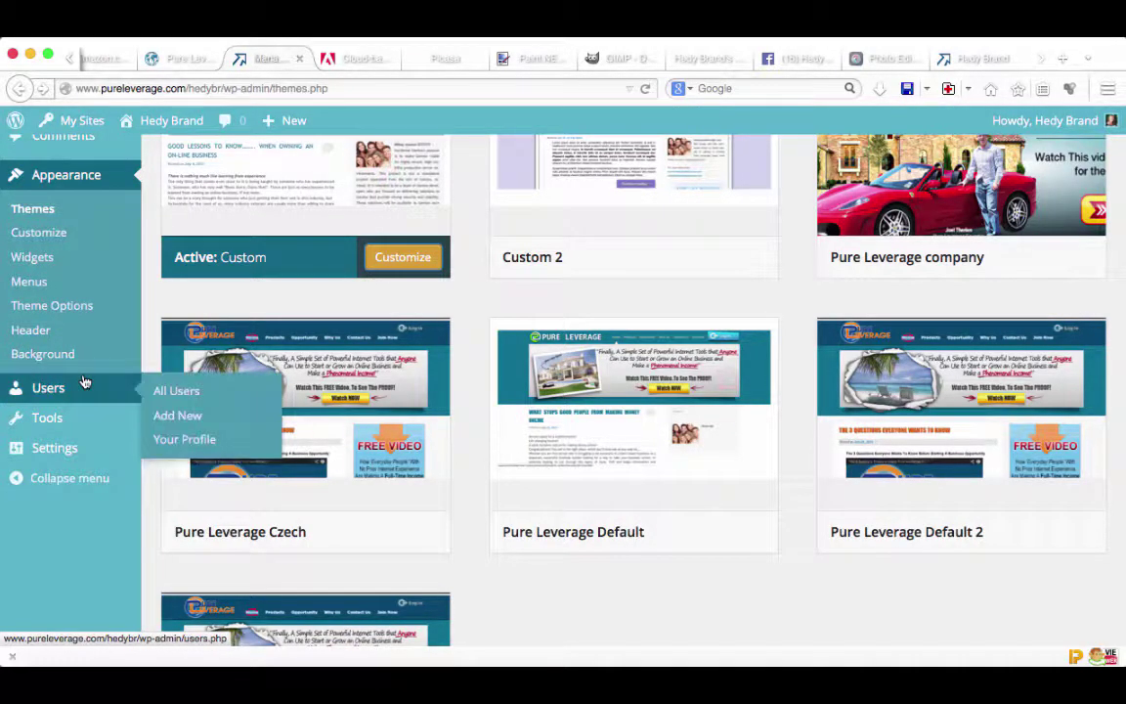
scroll(85, 381, up, 3)
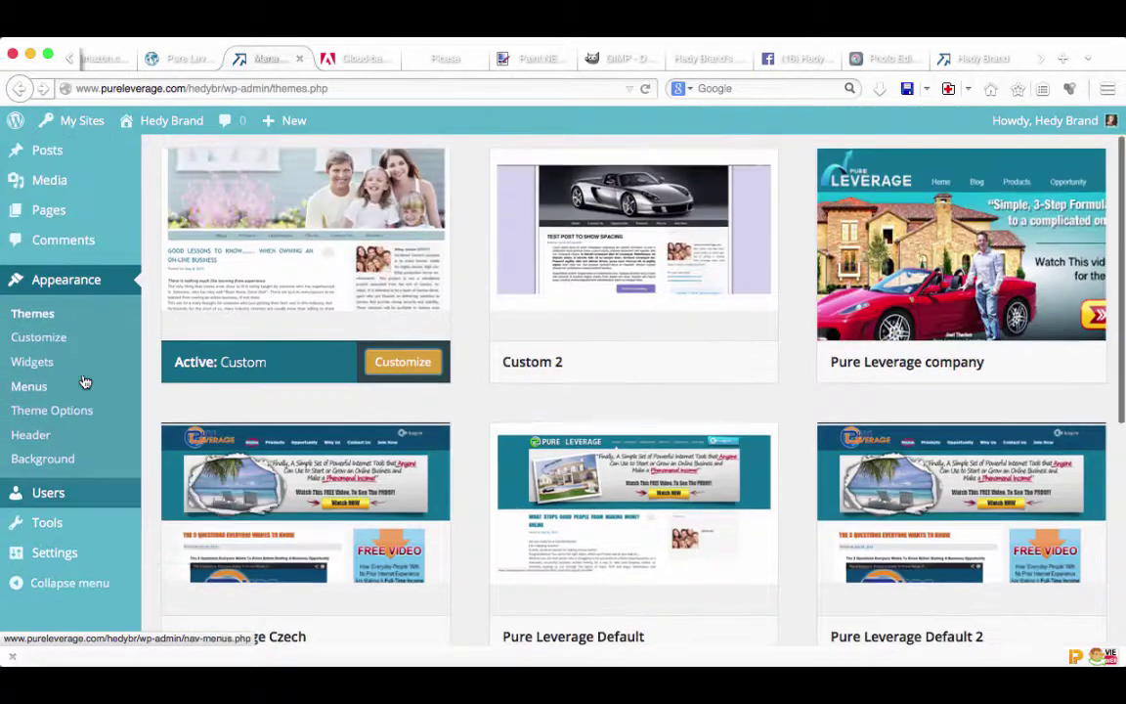
click(41, 436)
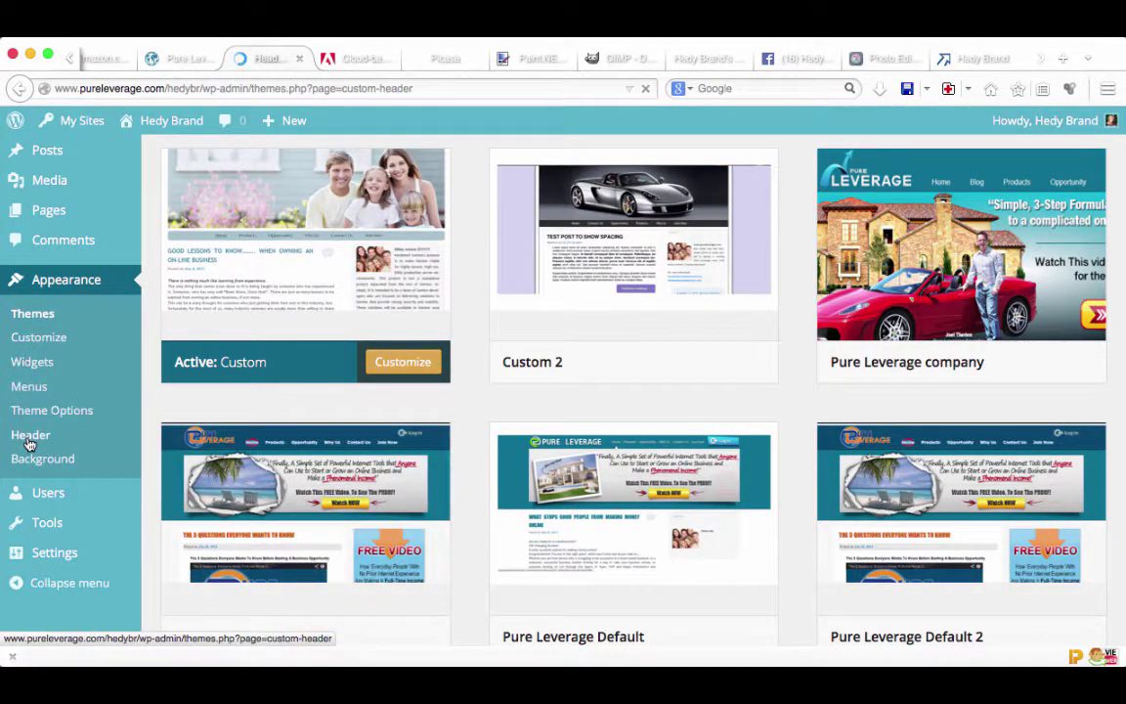
scroll(375, 474, down, 3)
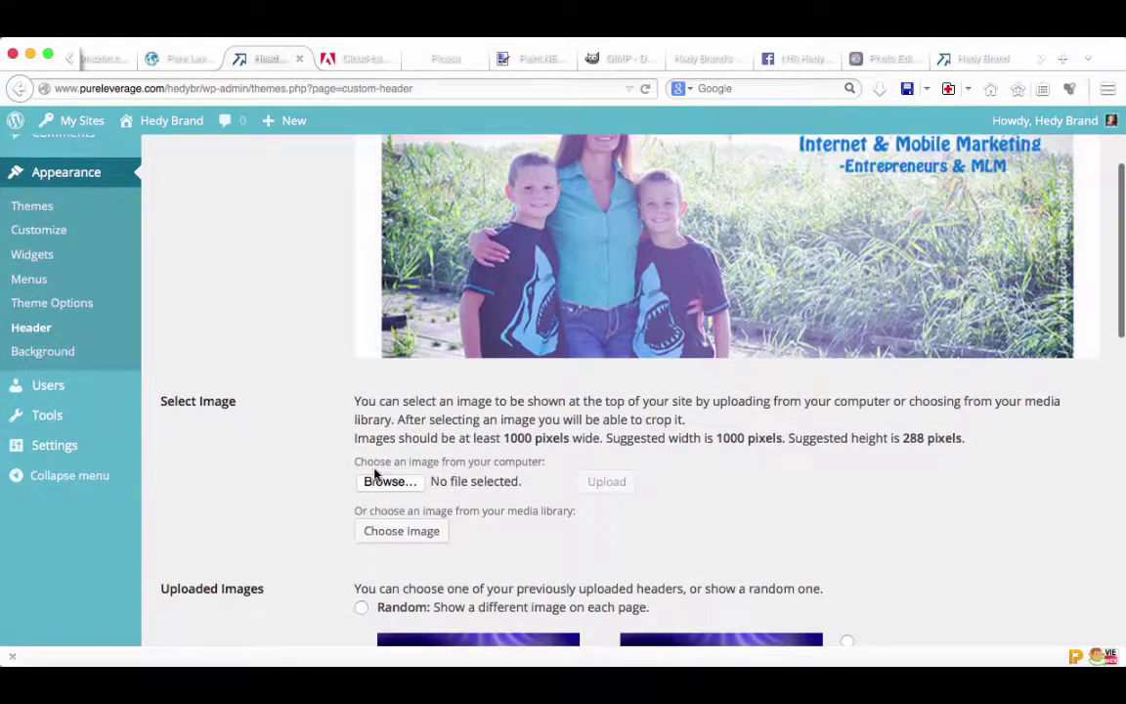
scroll(747, 488, up, 1)
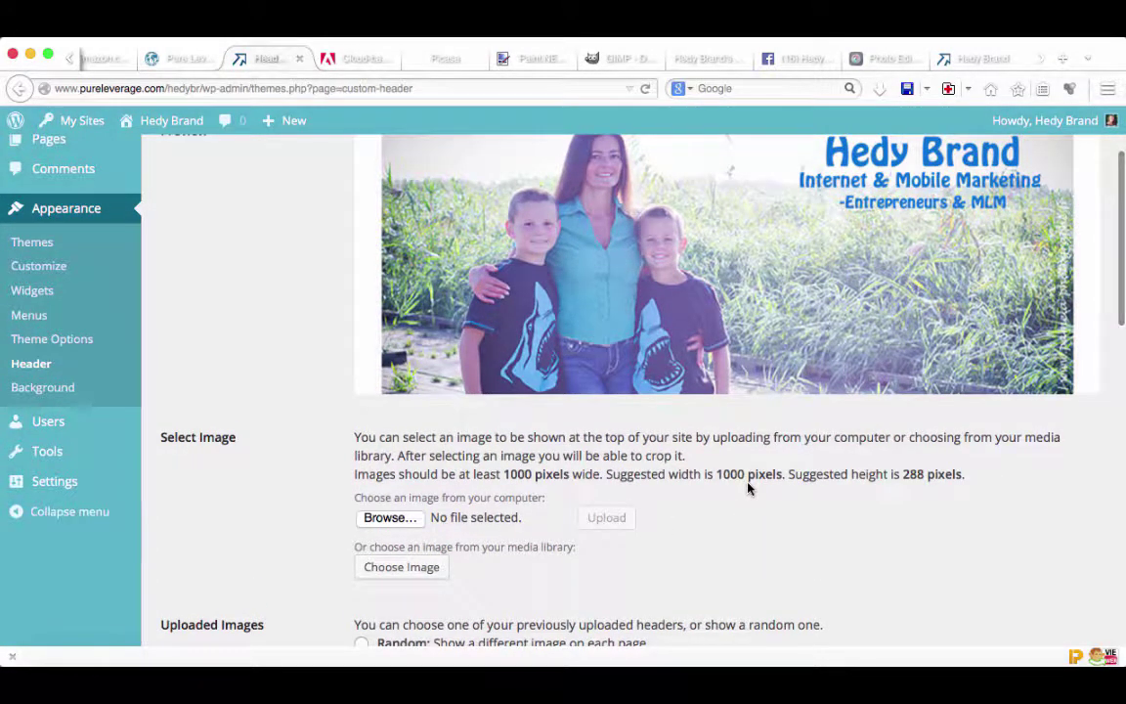
scroll(746, 488, up, 2)
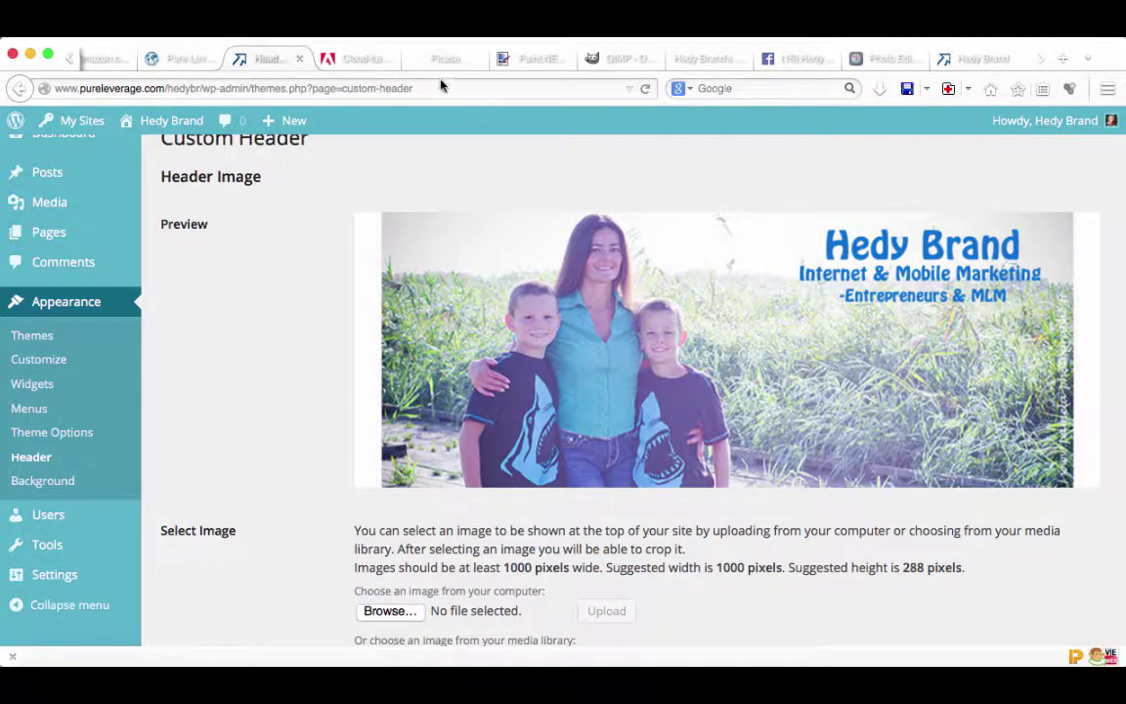
Show the Adobe Creative Cloud, Picasa and GIMP websites as options for editing a header image
click(361, 59)
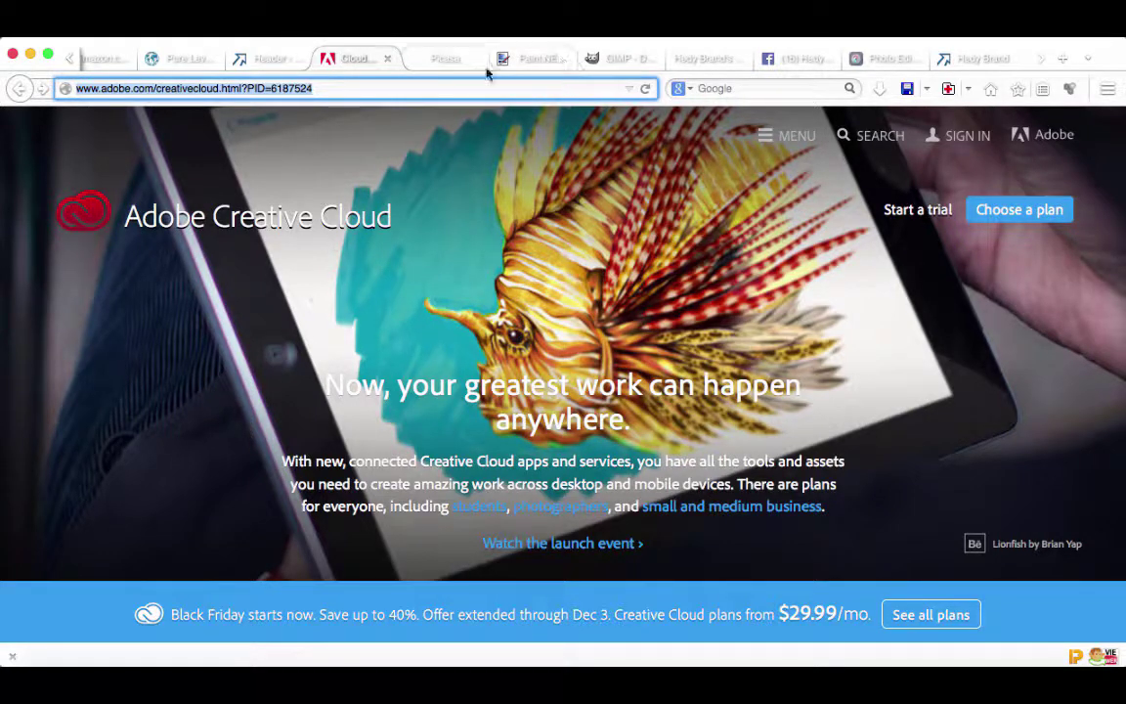
click(441, 63)
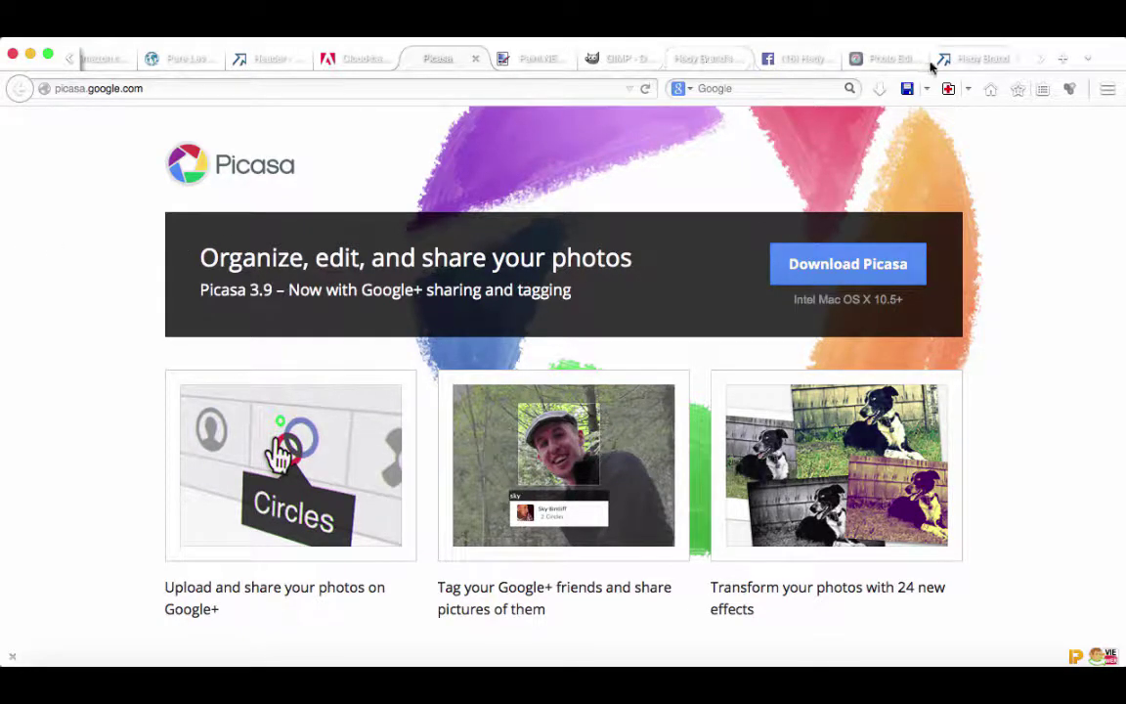
click(618, 59)
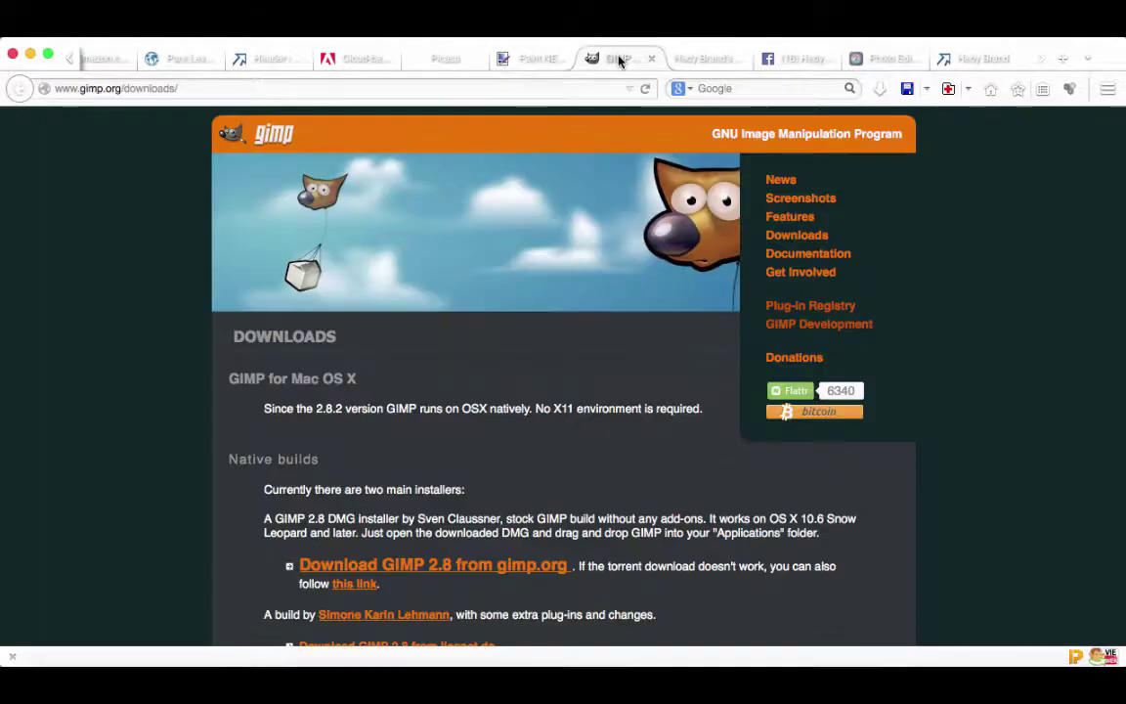
scroll(626, 528, down, 5)
scroll(625, 523, up, 5)
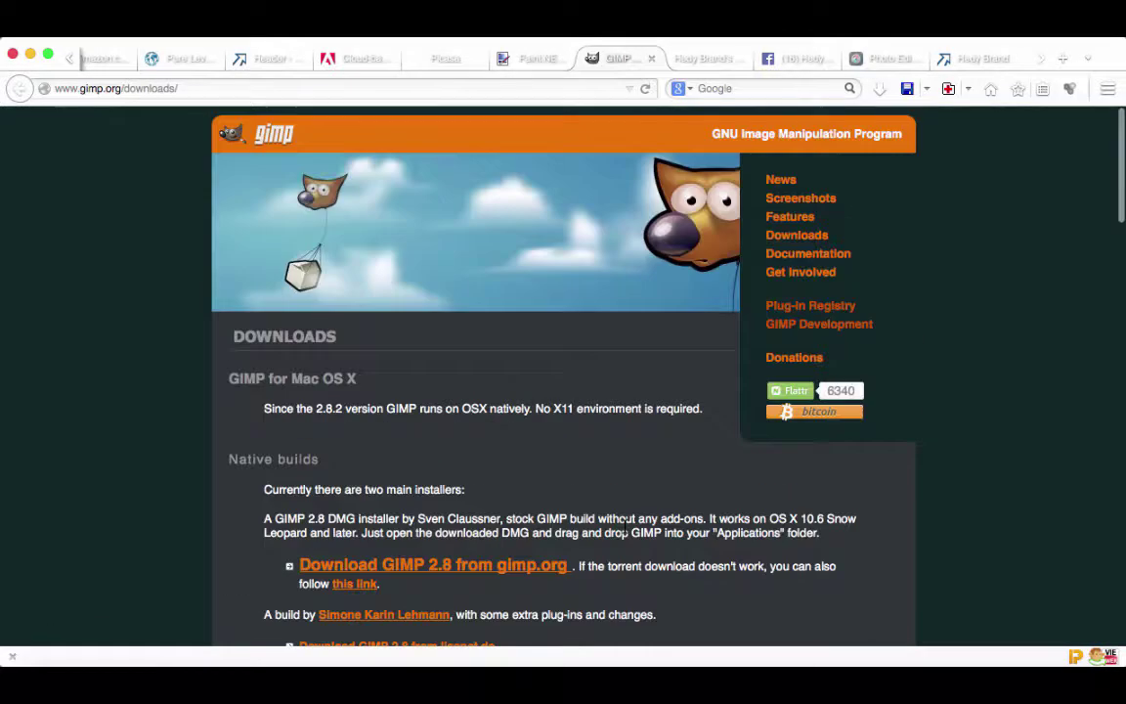
Review the Paint.NET website, including its screenshot, download offer and About section
click(527, 59)
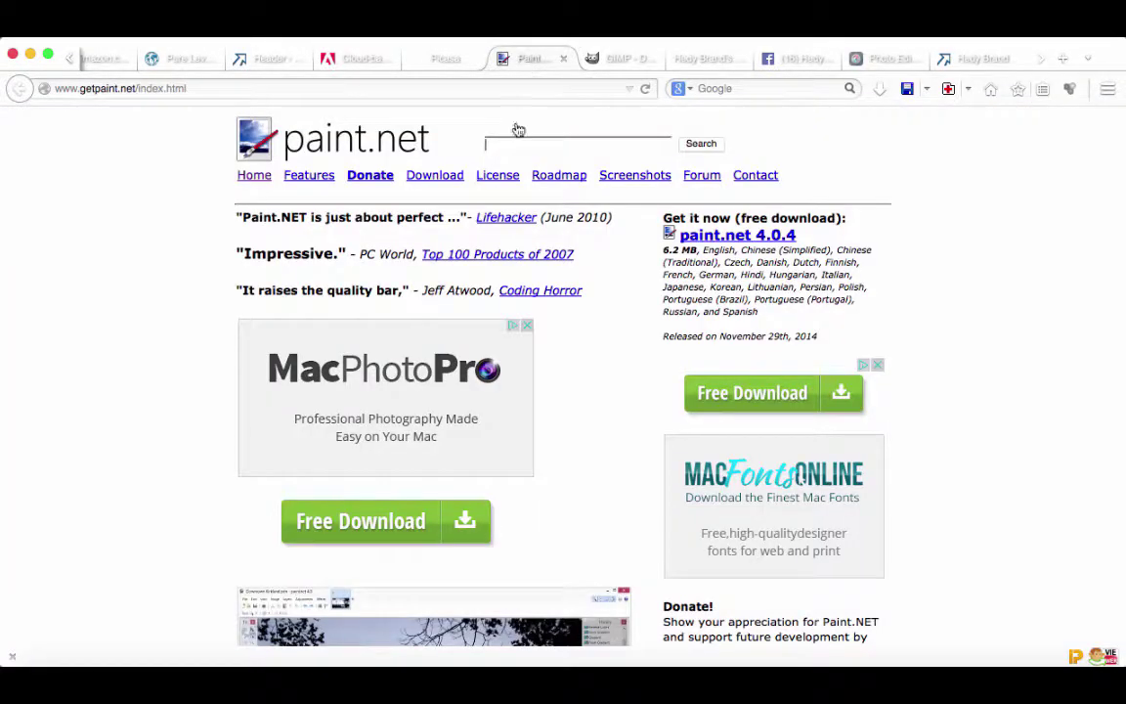
scroll(647, 453, down, 4)
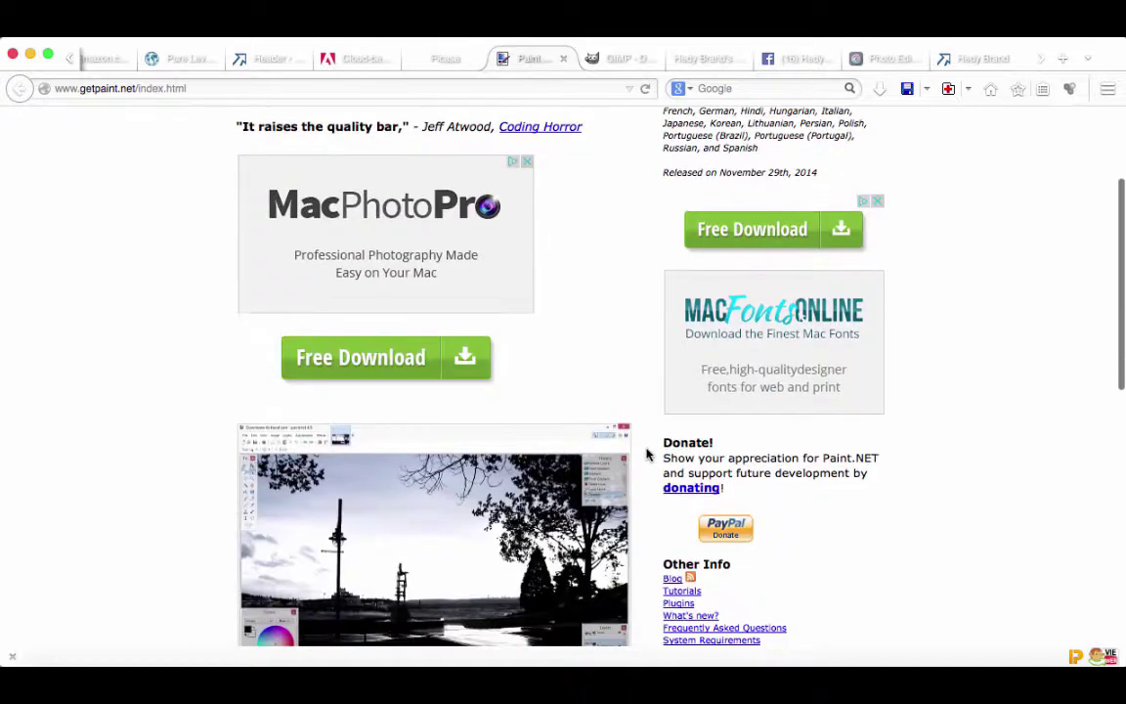
scroll(647, 452, down, 5)
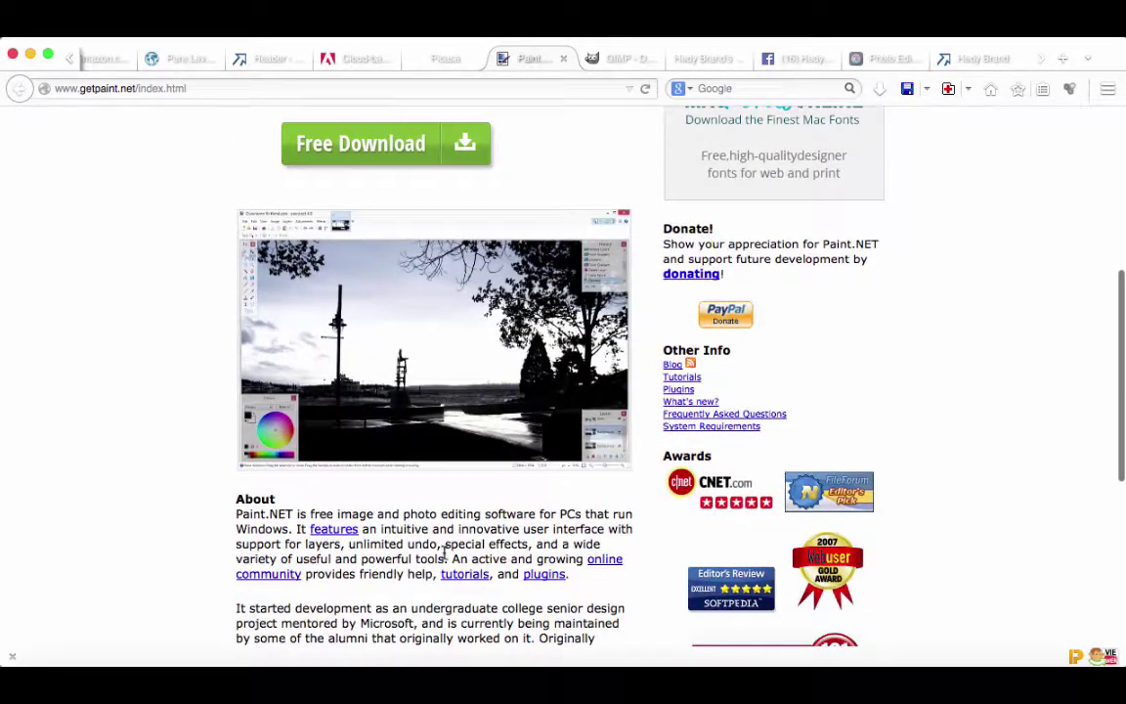
scroll(445, 556, up, 9)
Look through the Picasa page once more and the Pixlr home page as further image editing options
click(446, 60)
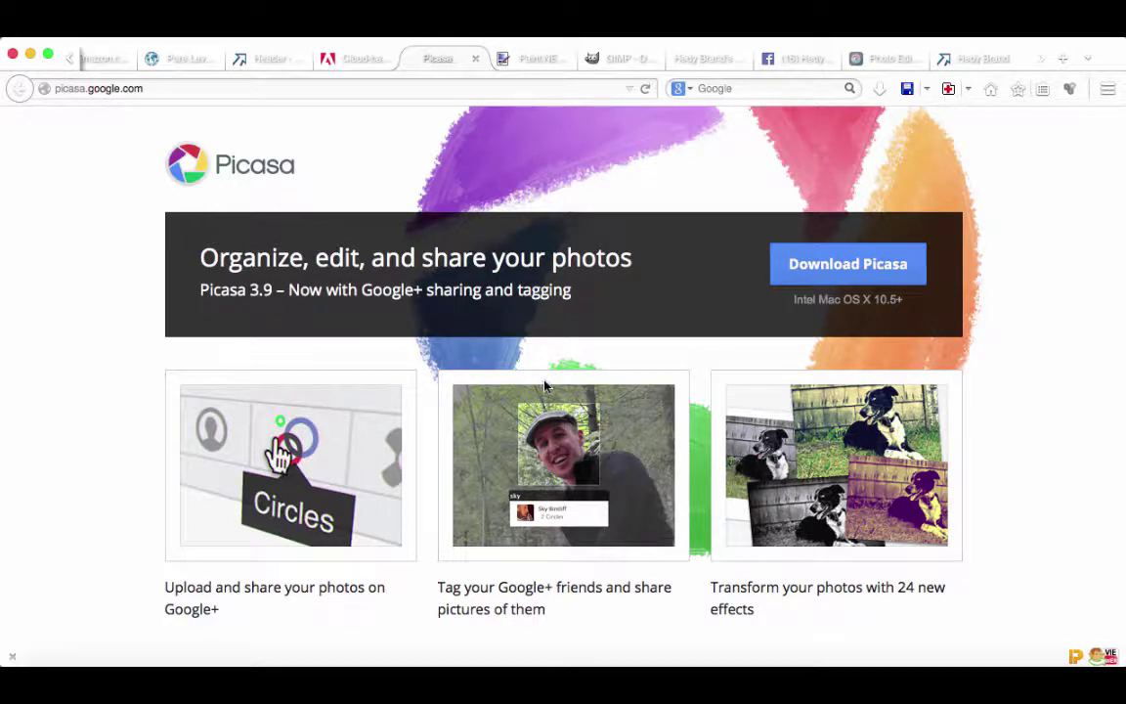
scroll(544, 385, down, 3)
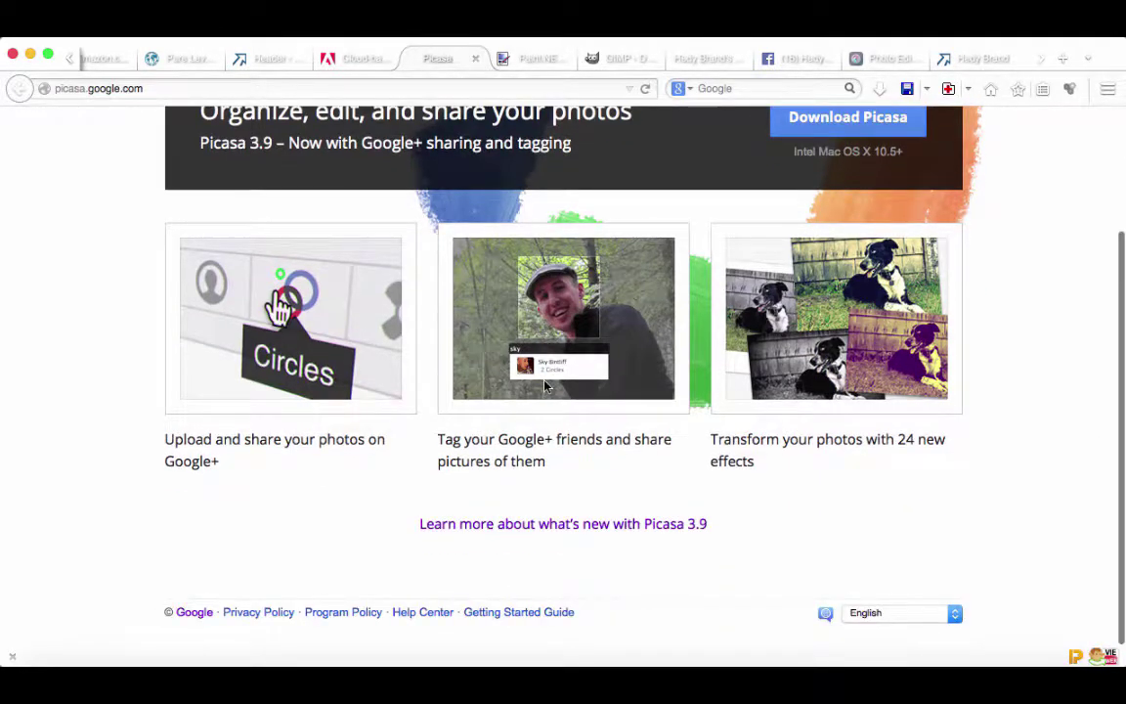
scroll(544, 385, up, 3)
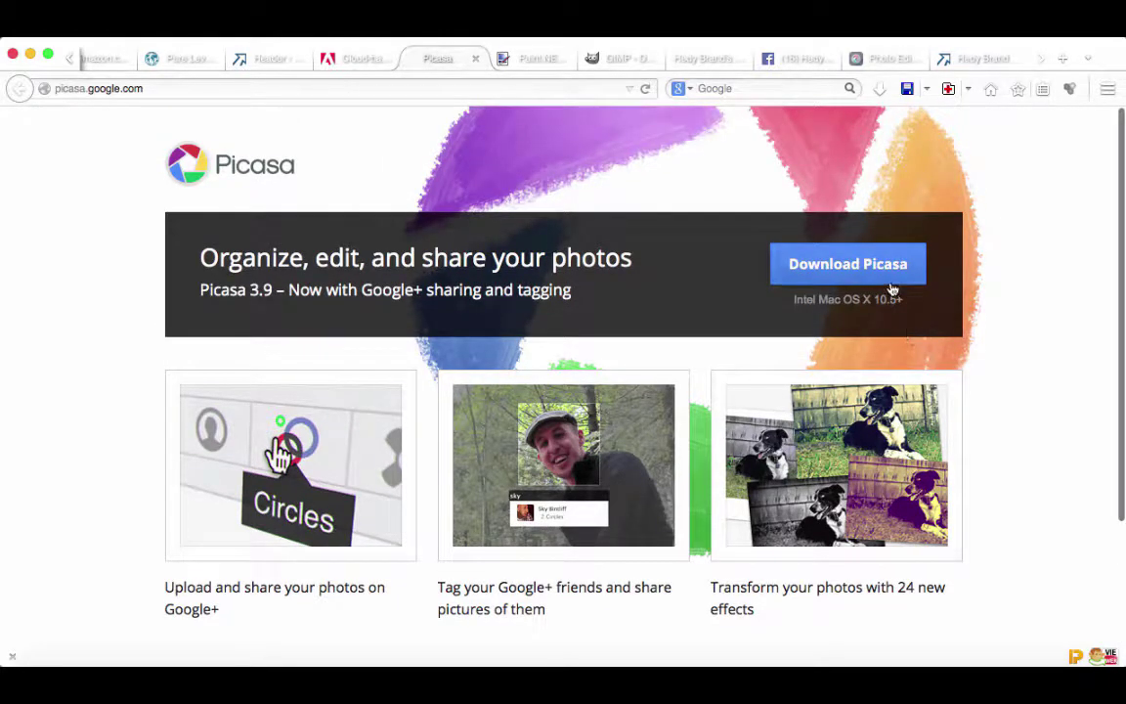
click(879, 56)
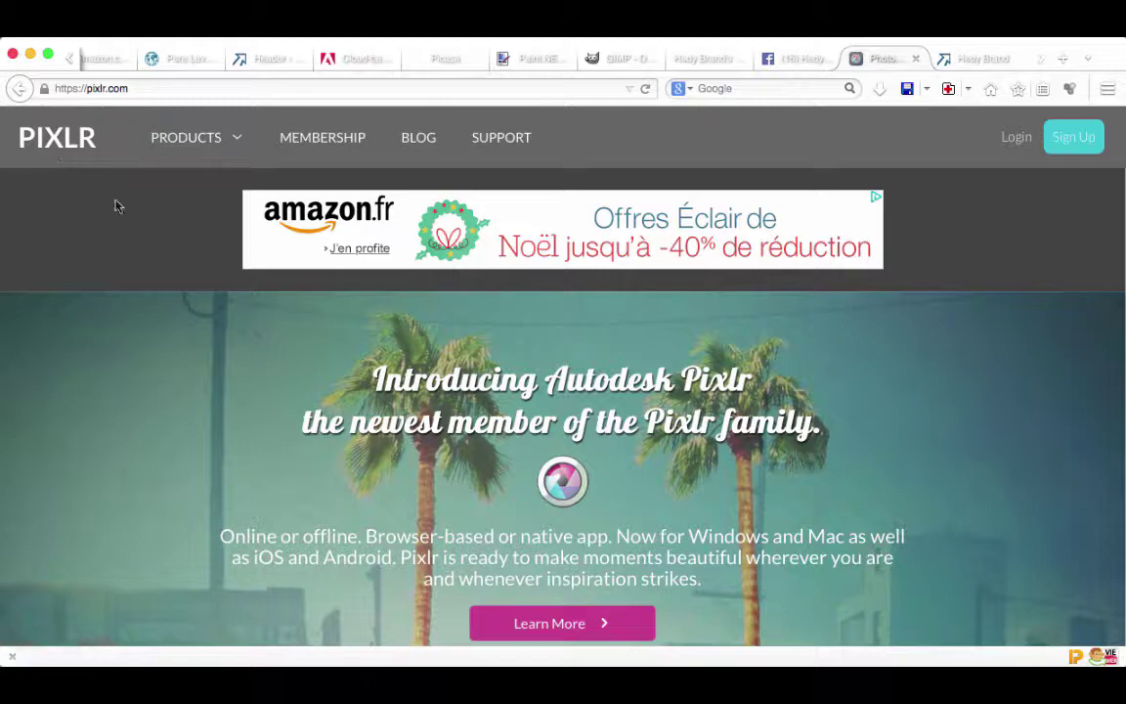
scroll(167, 503, down, 5)
scroll(167, 502, down, 5)
scroll(167, 502, up, 10)
Return to the custom header settings and review the uploaded and default images, image removal and header text options
click(269, 59)
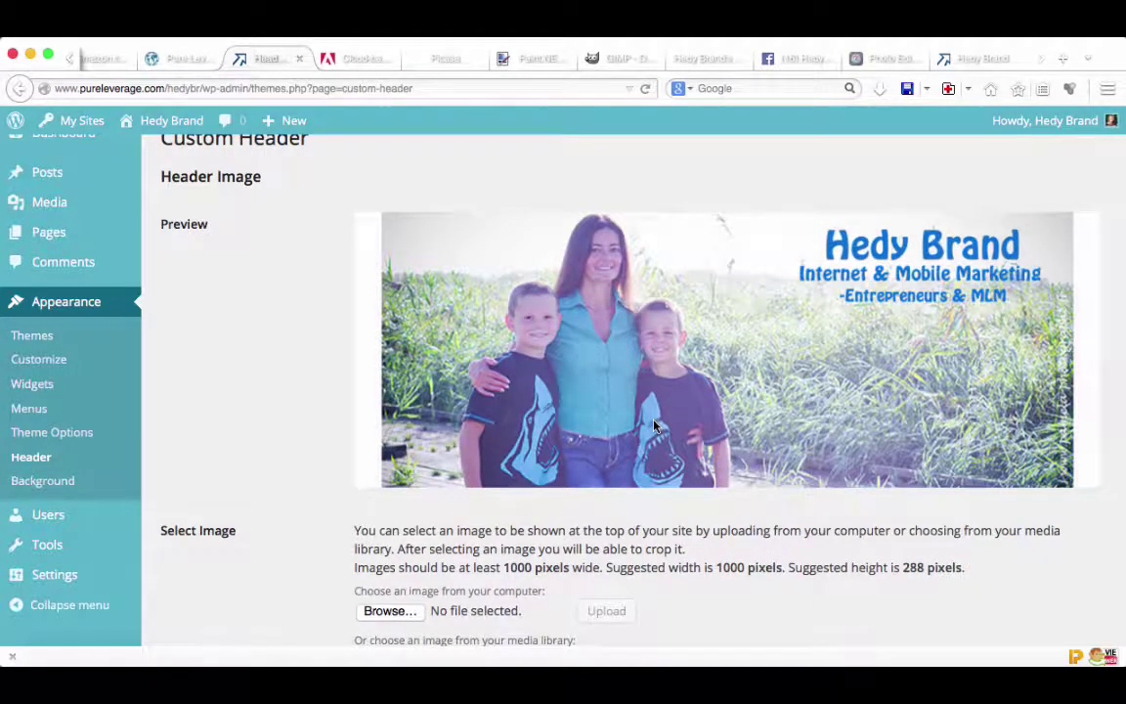
scroll(655, 425, down, 5)
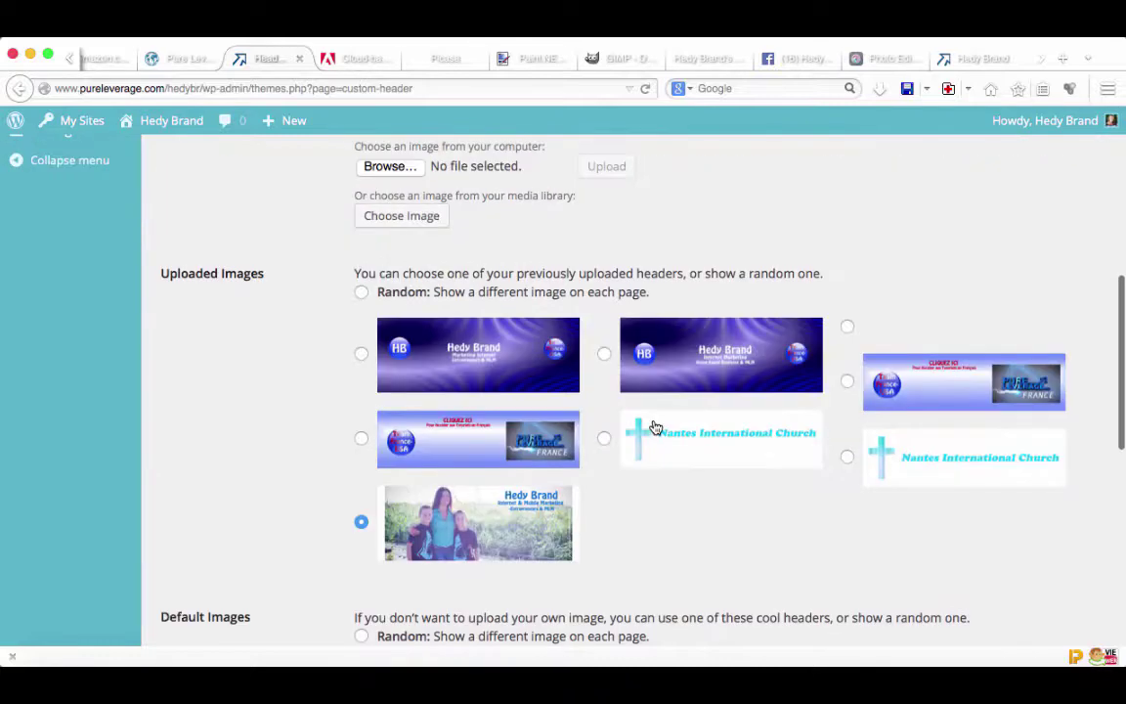
scroll(655, 427, down, 5)
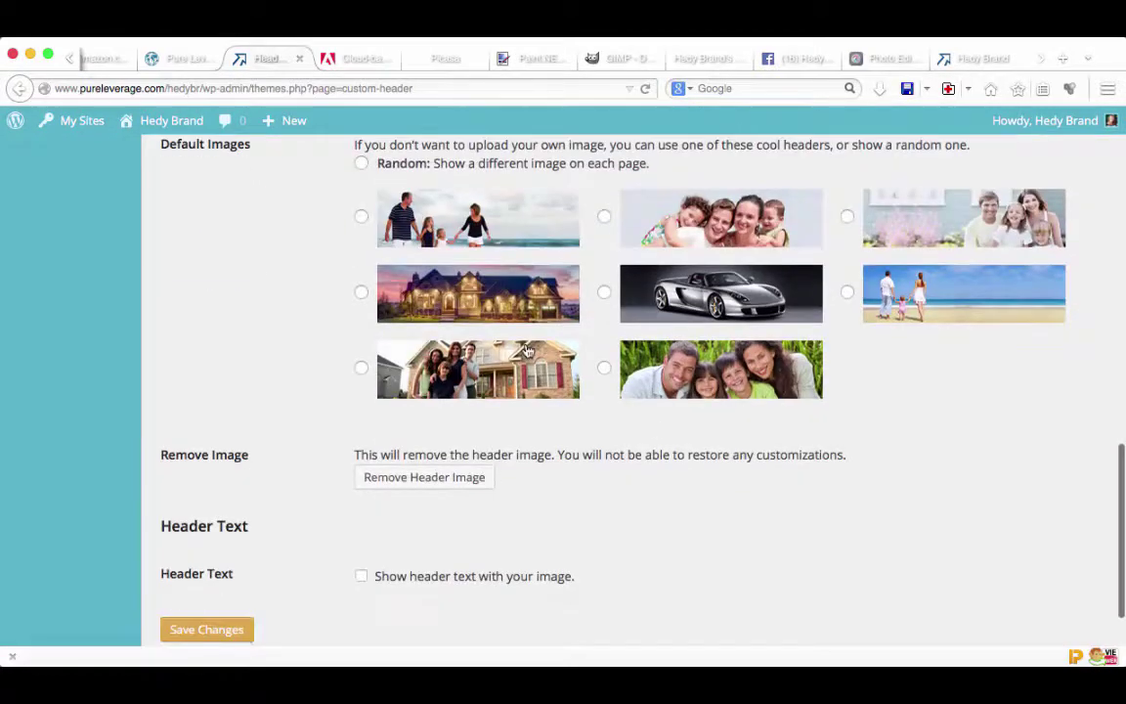
scroll(736, 508, down, 1)
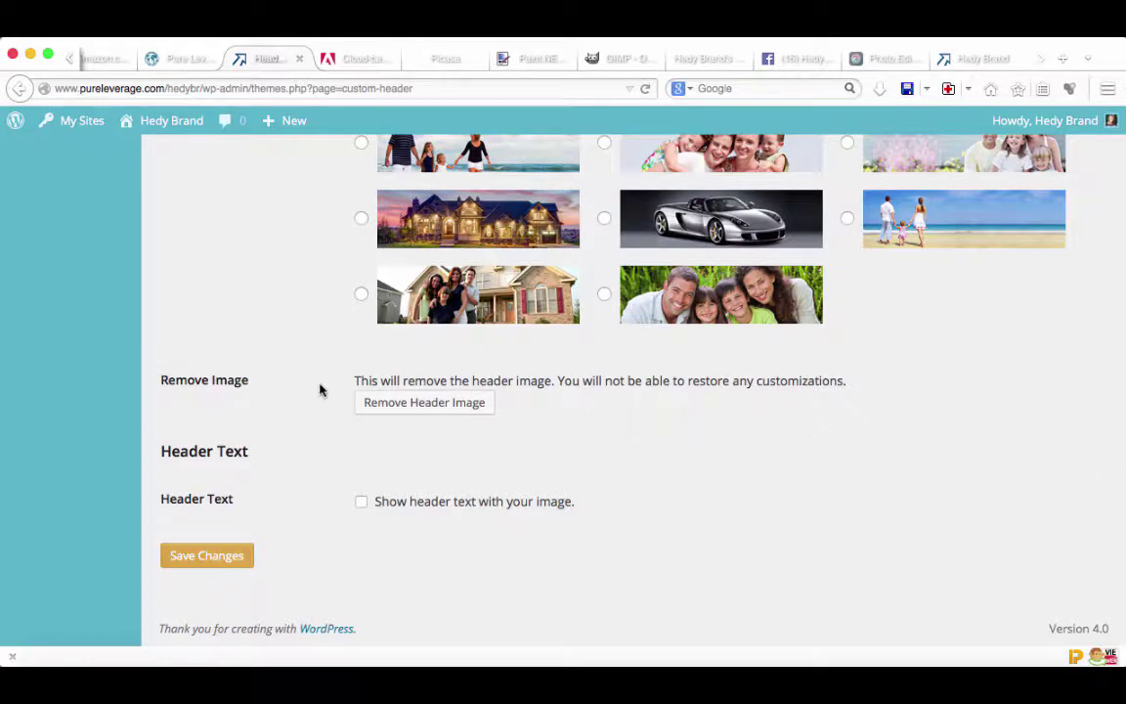
scroll(318, 390, up, 15)
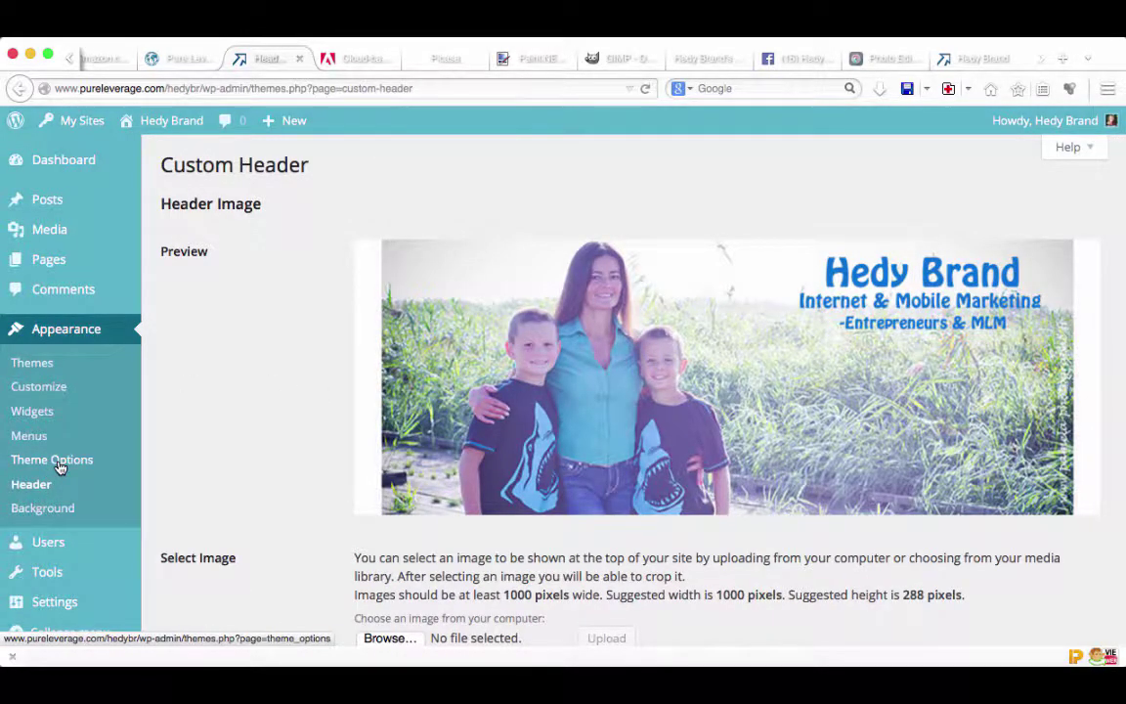
Open the blog's menu settings and examine the navigation bar and content on the live blog page
scroll(59, 515, down, 2)
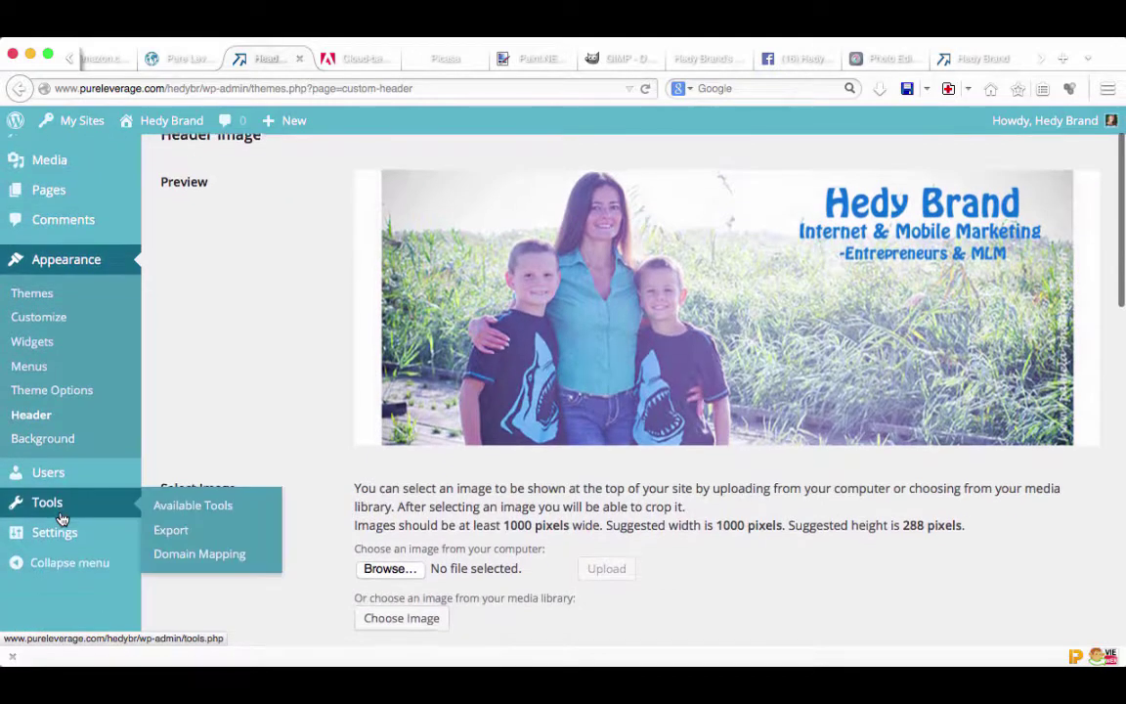
click(41, 369)
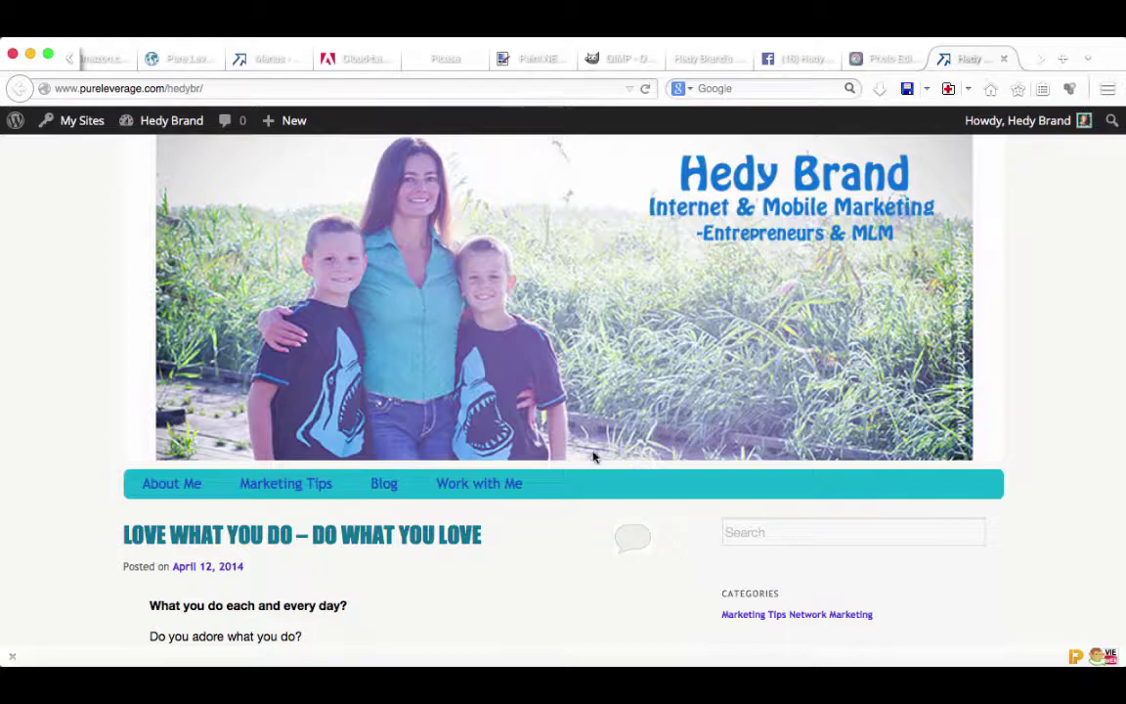
scroll(591, 580, down, 4)
scroll(590, 580, up, 4)
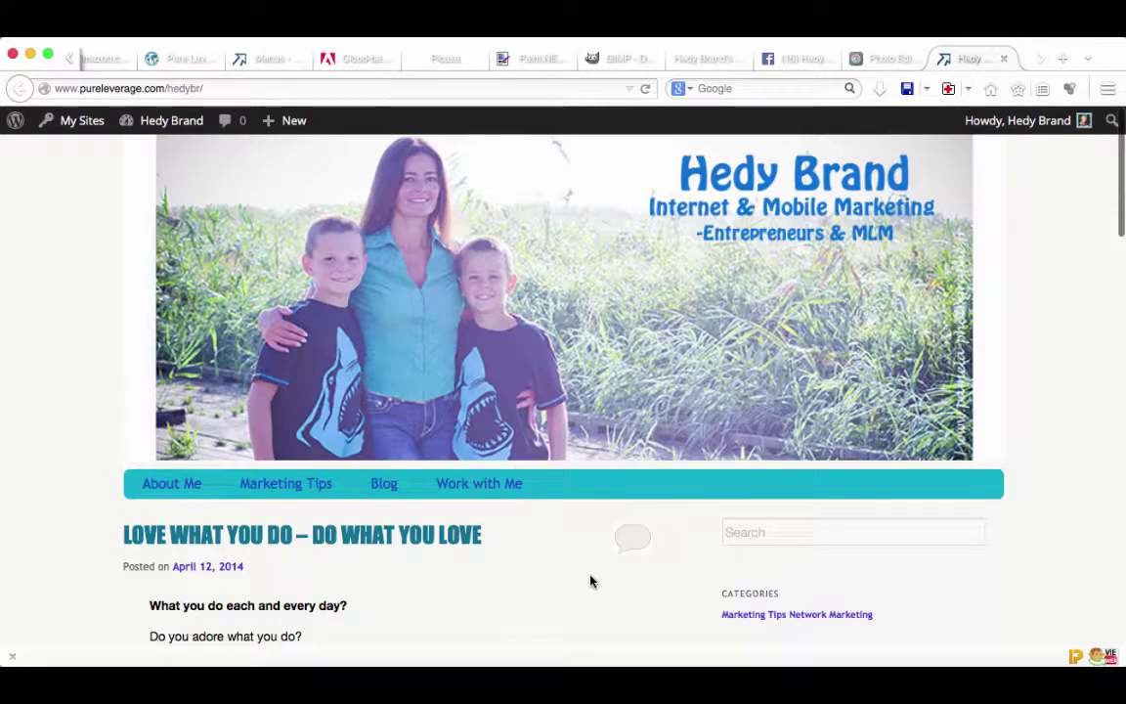
scroll(590, 581, down, 4)
scroll(590, 580, up, 4)
scroll(590, 580, down, 4)
scroll(590, 580, up, 4)
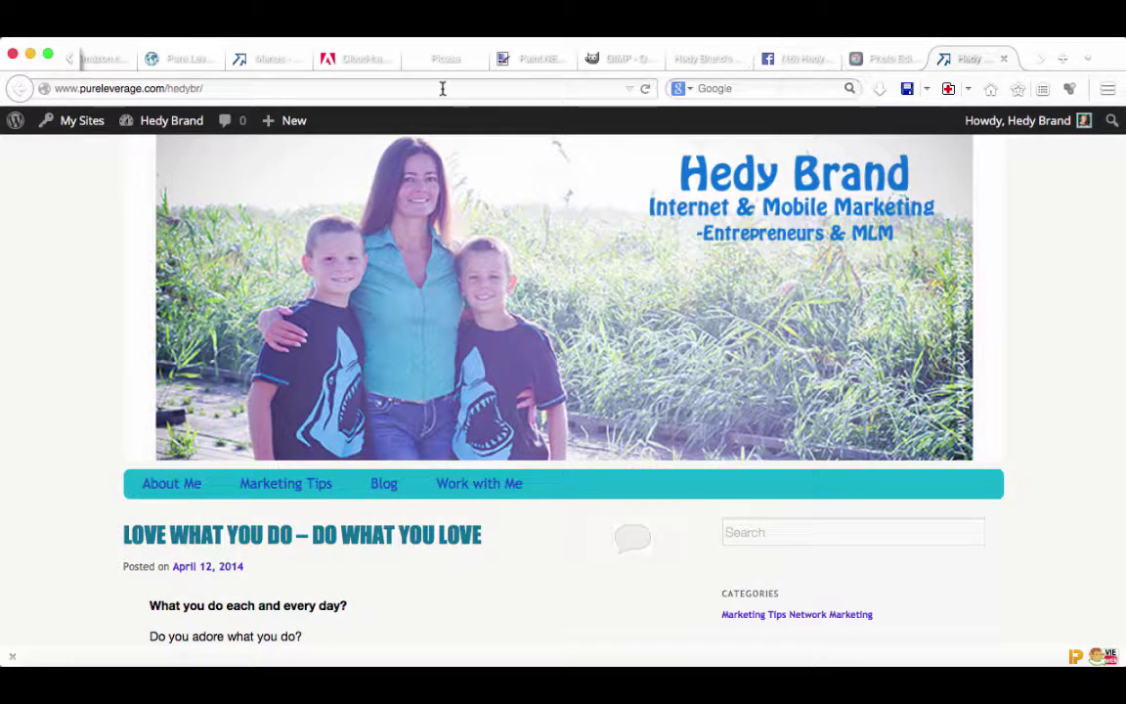
Return to the menu editor and review the structure and settings of Menu 1
click(272, 59)
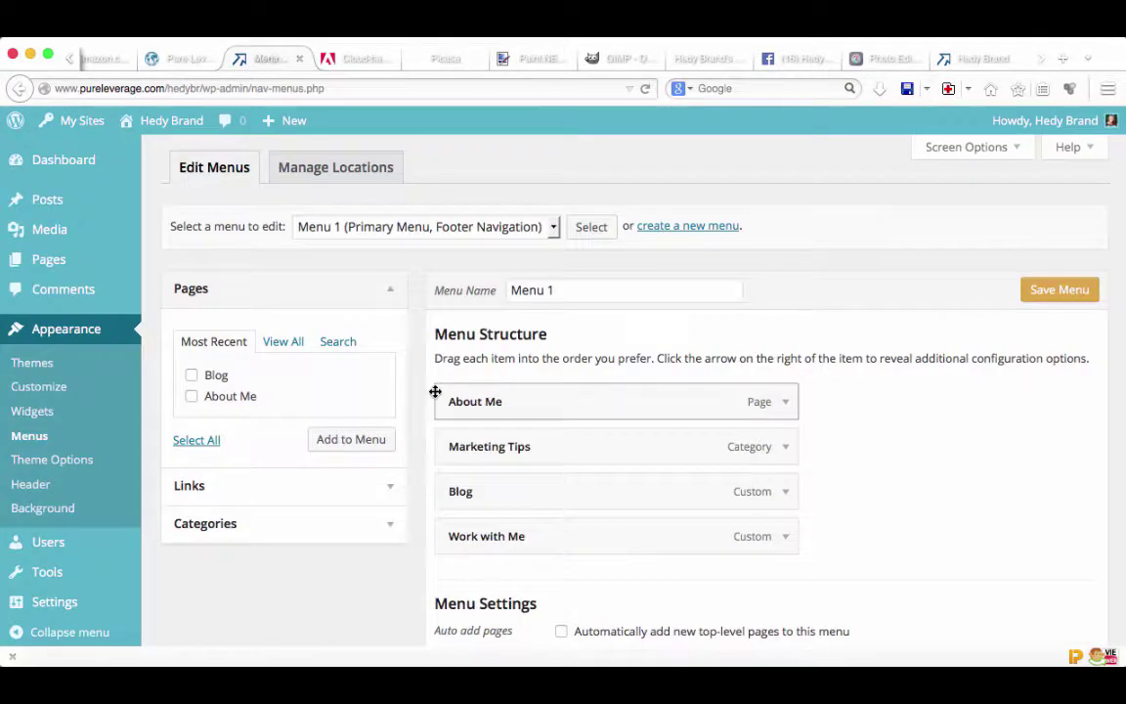
scroll(624, 460, down, 3)
scroll(624, 459, up, 3)
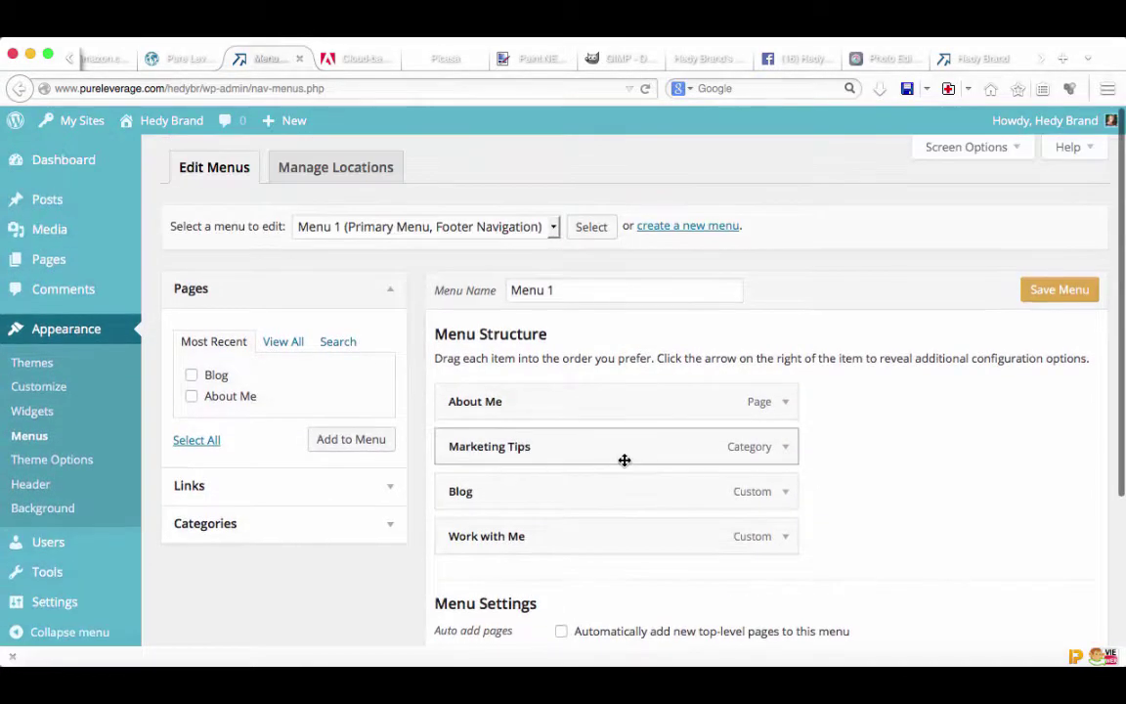
Try nesting Marketing Tips as a sub item under About Me, and return it to the top level after checking the blog's navigation bar
drag(611, 415, 661, 420)
drag(603, 445, 661, 445)
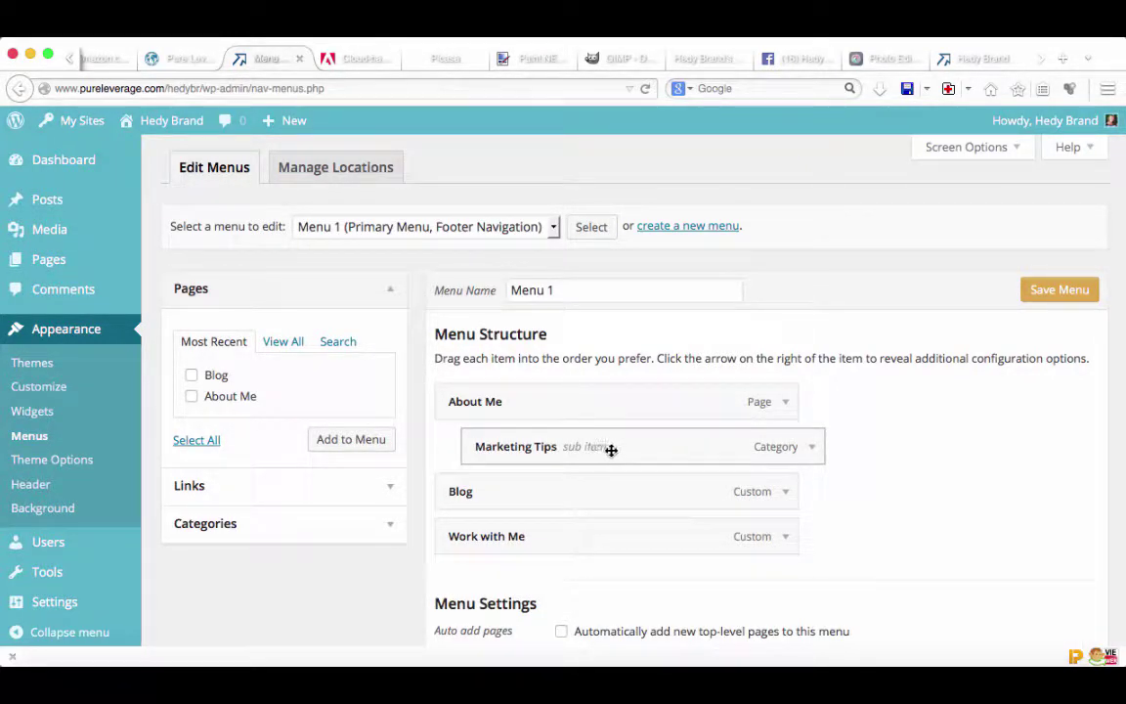
click(968, 57)
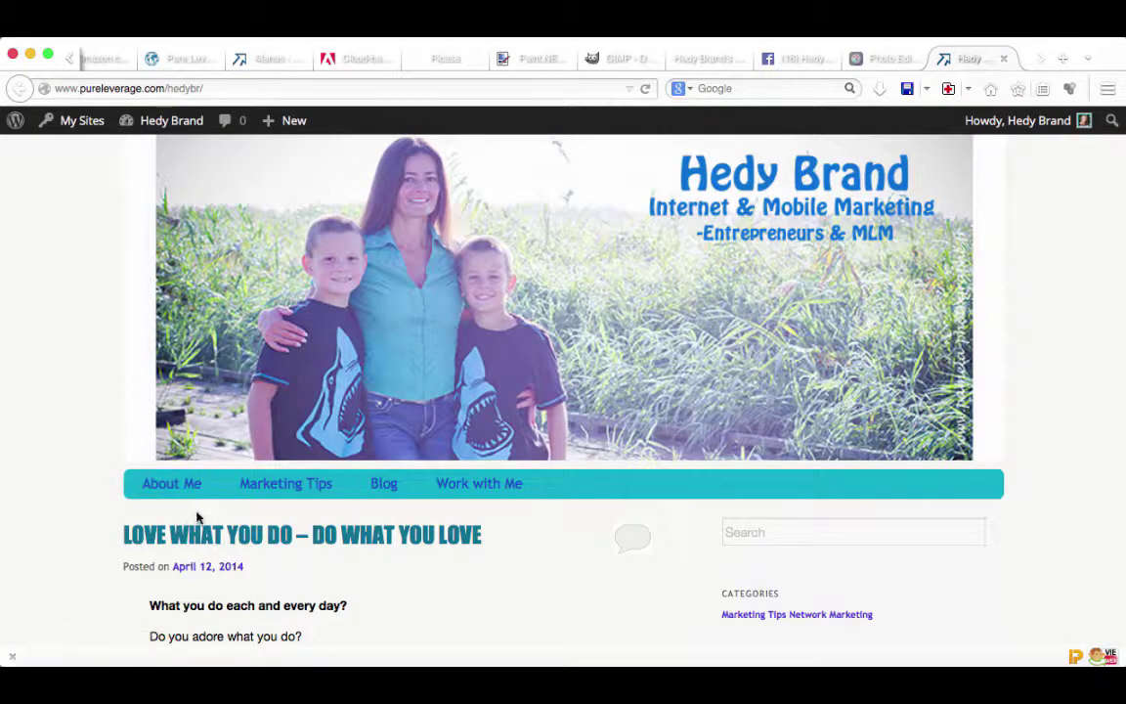
click(268, 59)
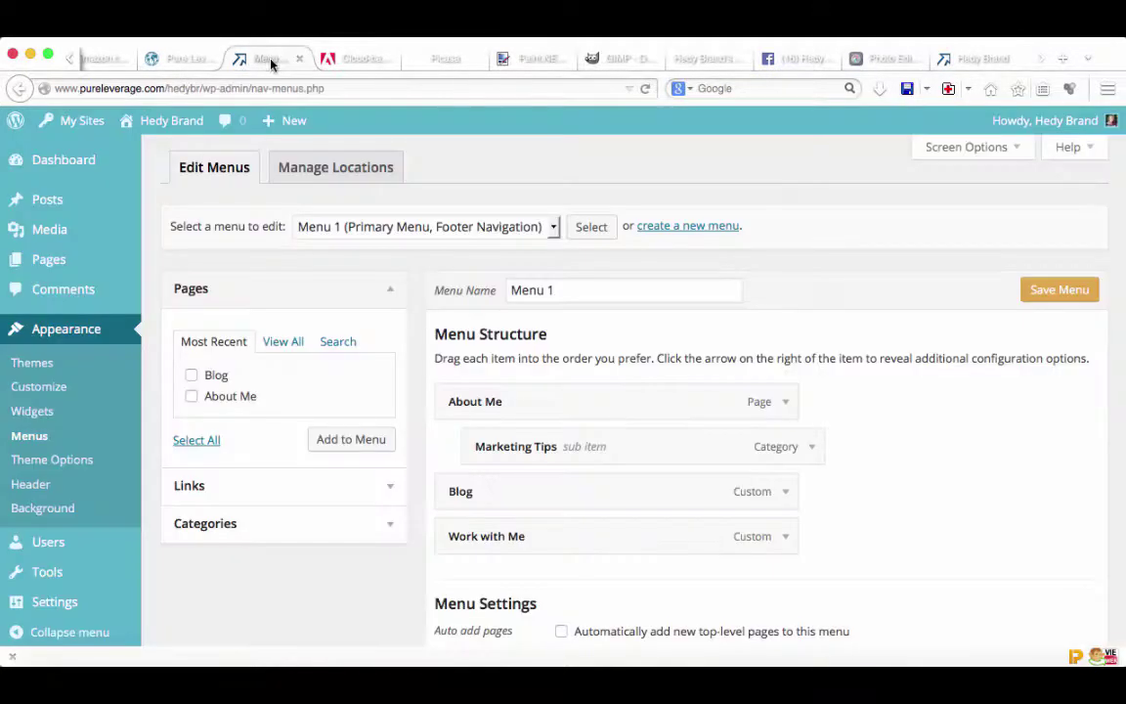
drag(578, 445, 547, 449)
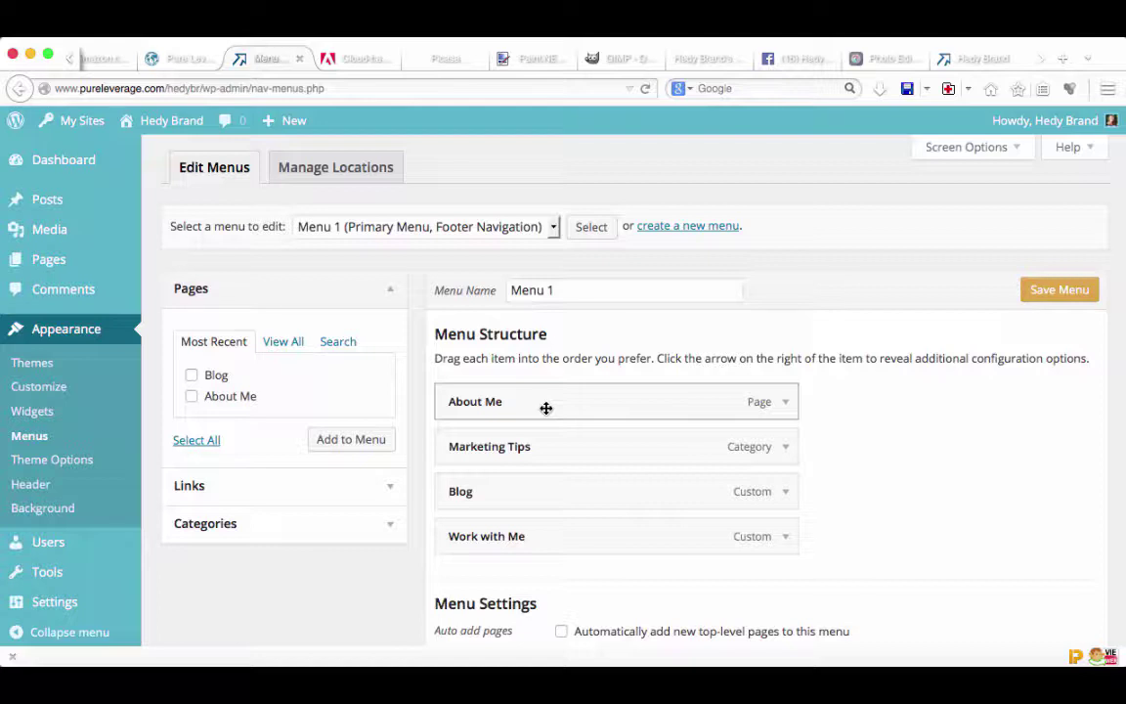
List all the existing pages available for adding to Menu 1
click(281, 342)
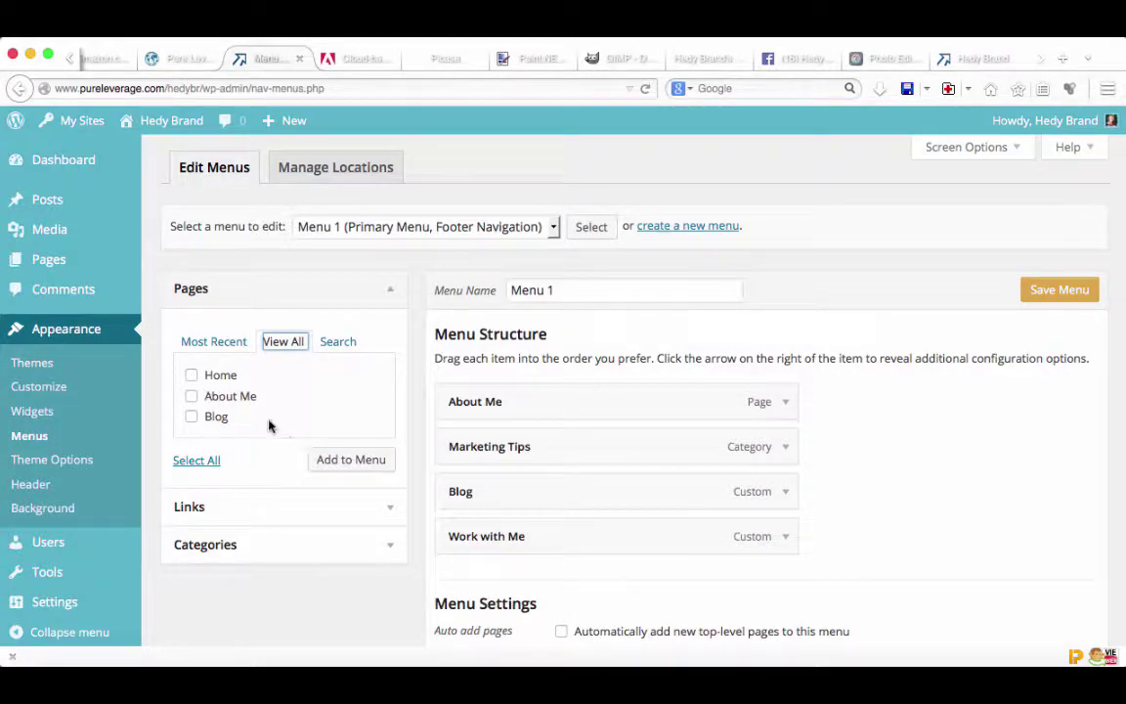
Try marking the Home and About Me pages for adding to Menu 1, and clear both selections
click(191, 375)
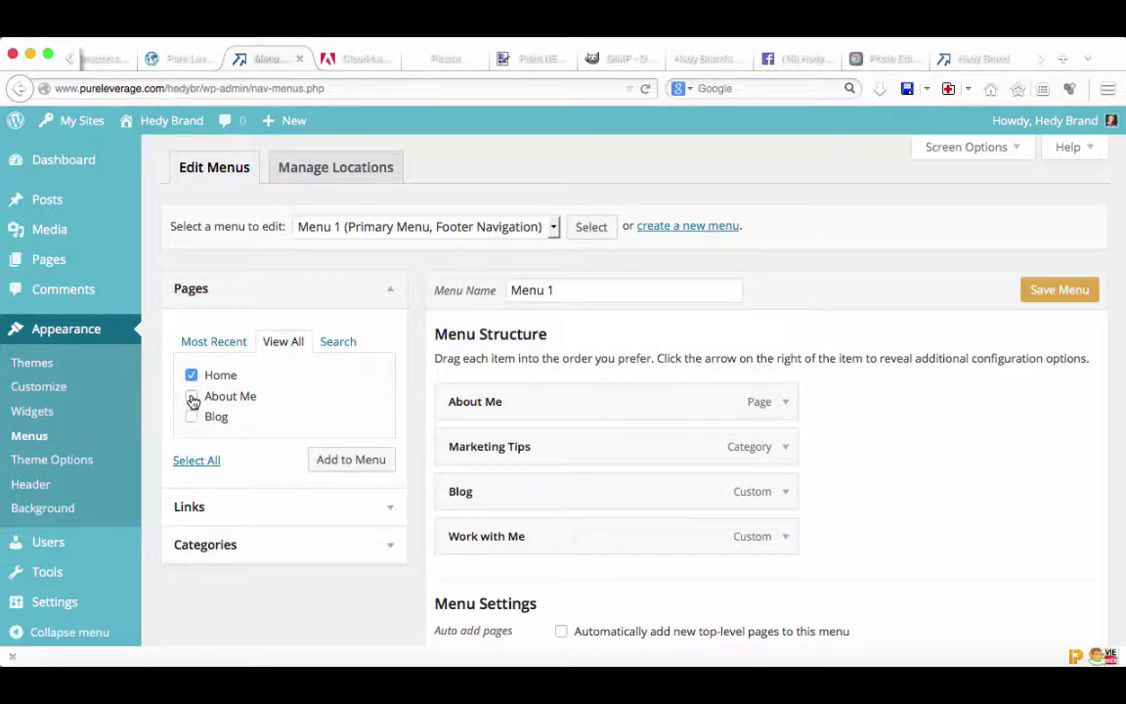
click(191, 397)
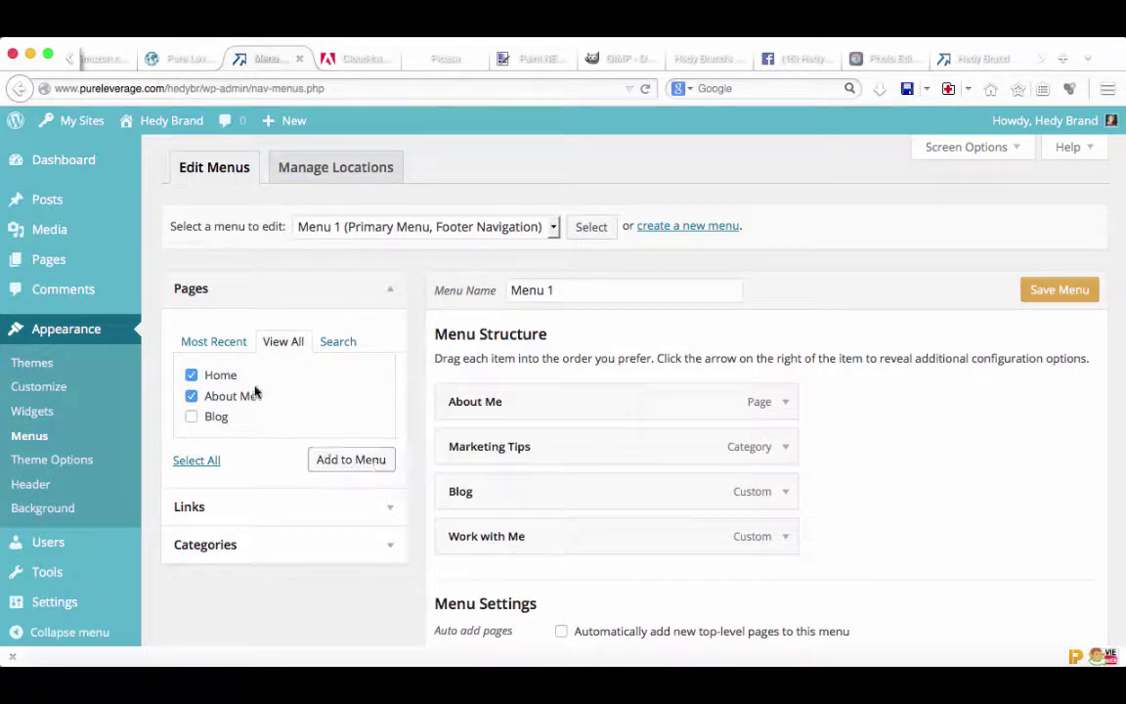
click(194, 395)
click(191, 376)
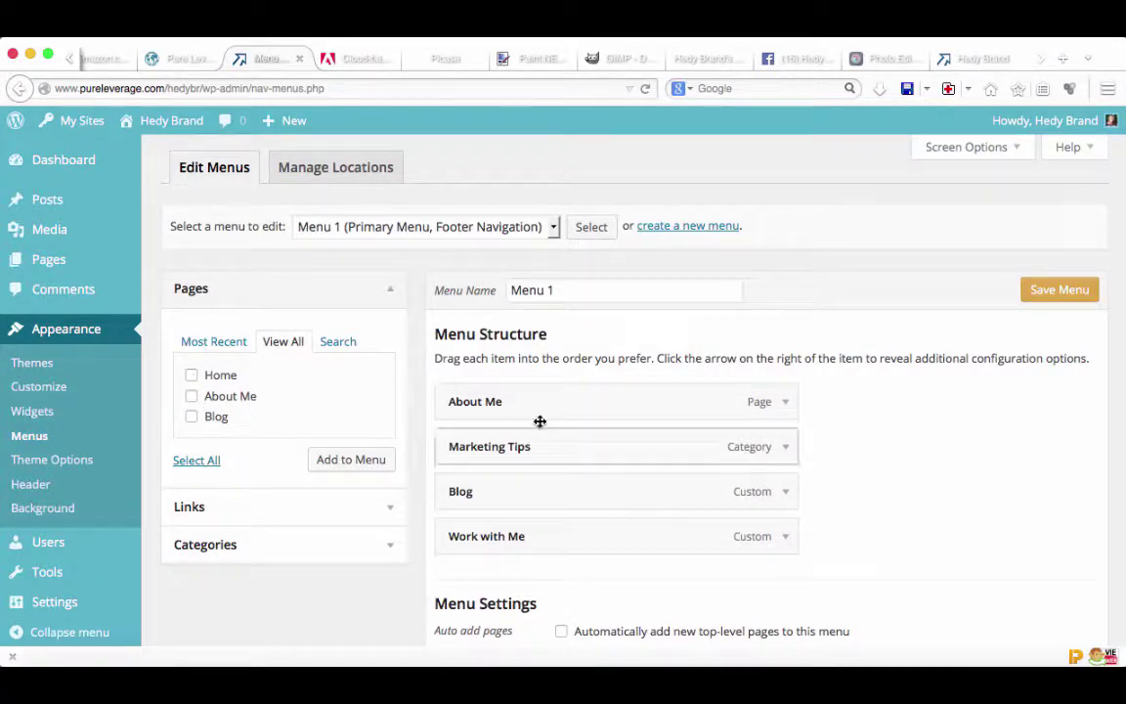
Rearrange Menu 1 so Work with Me is nested under Blog, with Marketing Tips nested under Work with Me
drag(555, 459, 558, 537)
drag(542, 493, 547, 459)
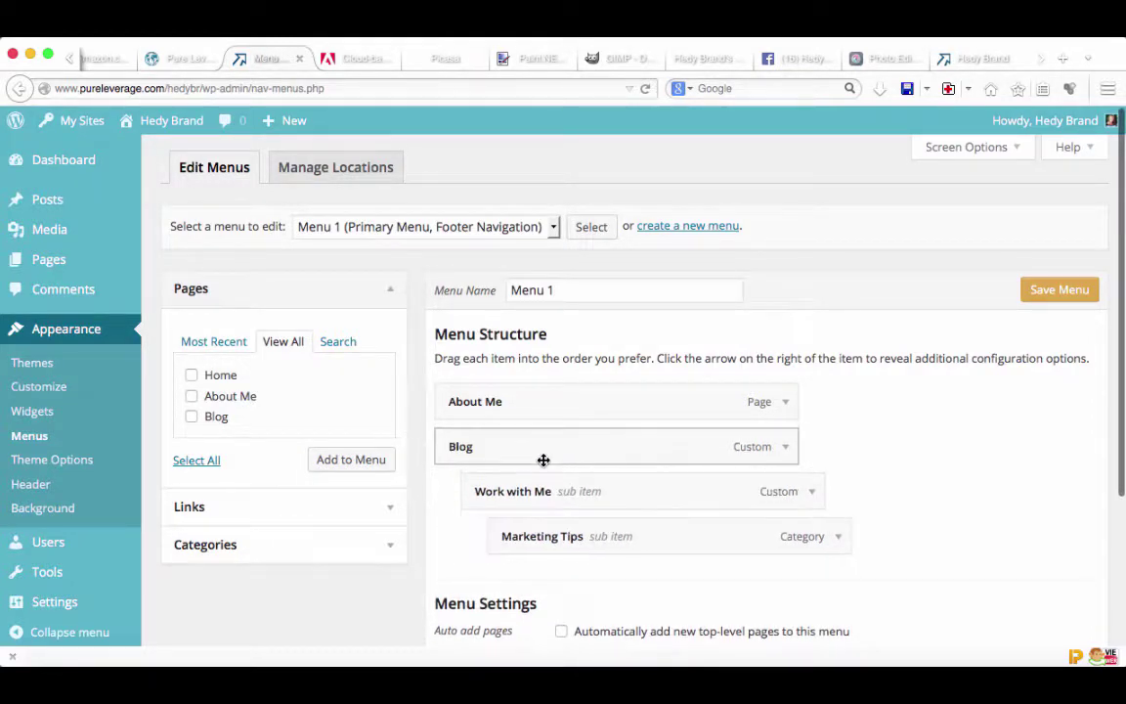
drag(737, 493, 582, 481)
scroll(897, 588, down, 3)
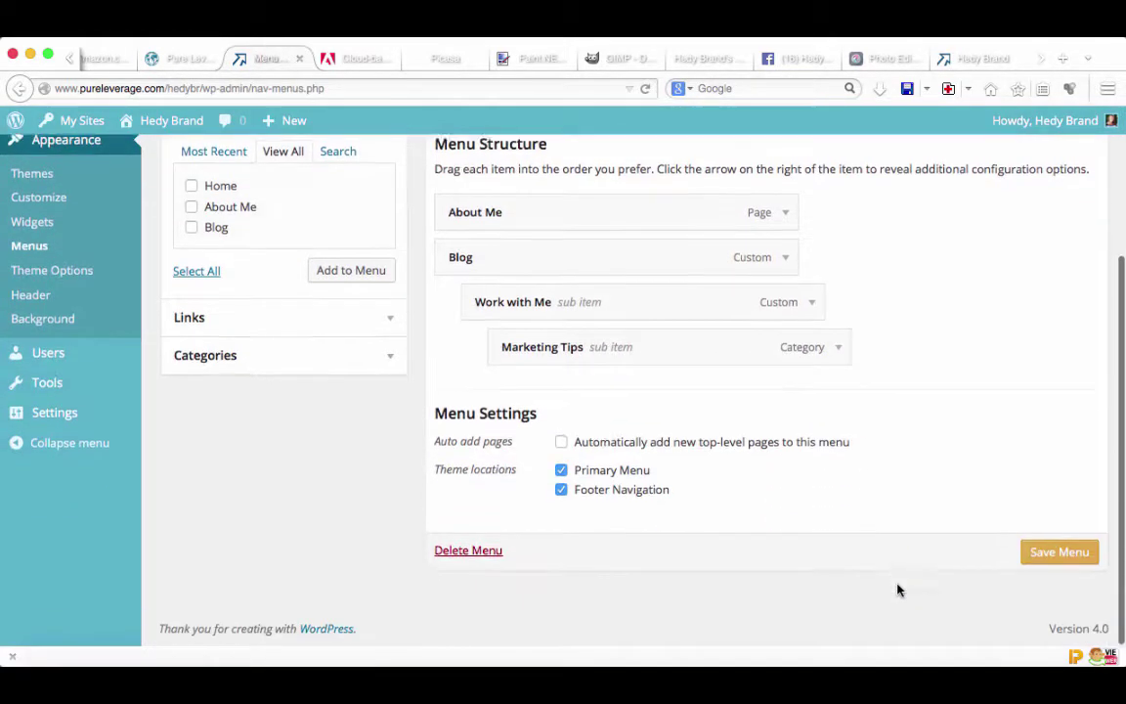
scroll(792, 551, up, 1)
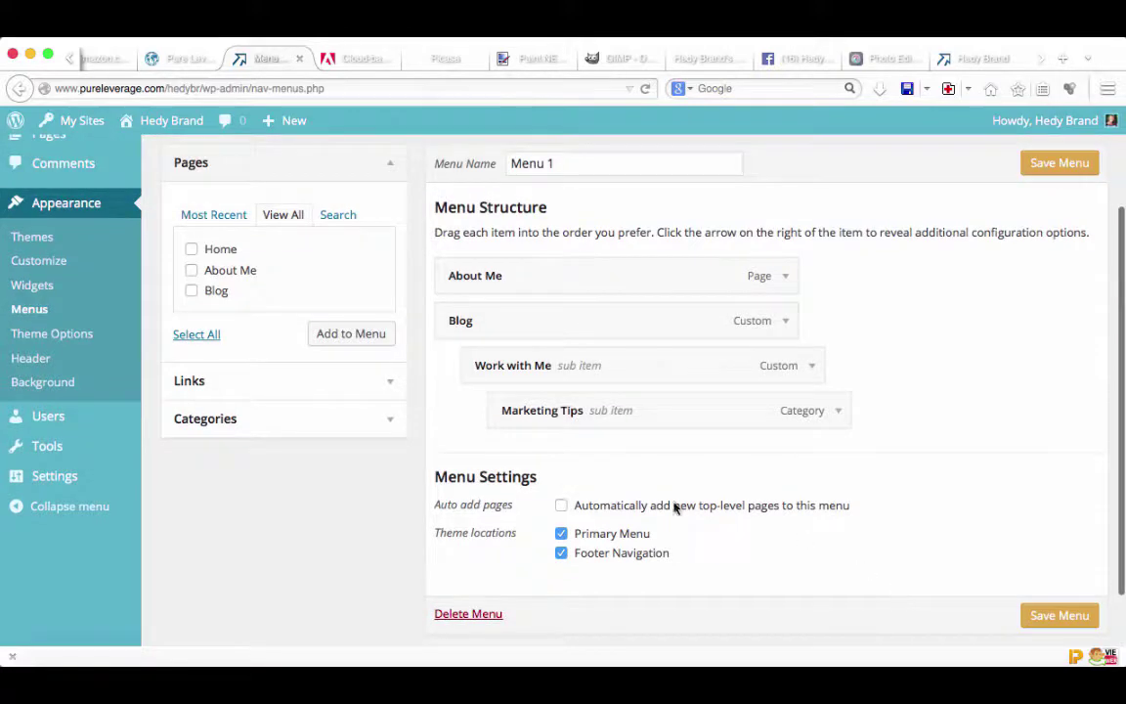
click(388, 383)
scroll(252, 333, up, 2)
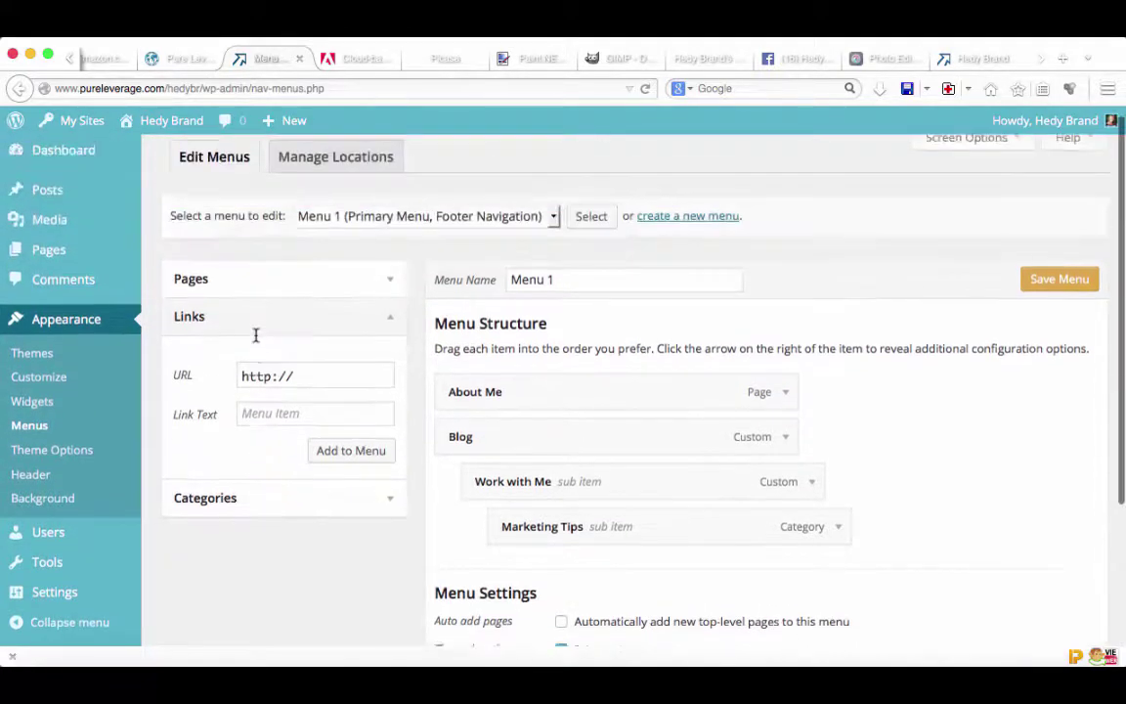
click(310, 380)
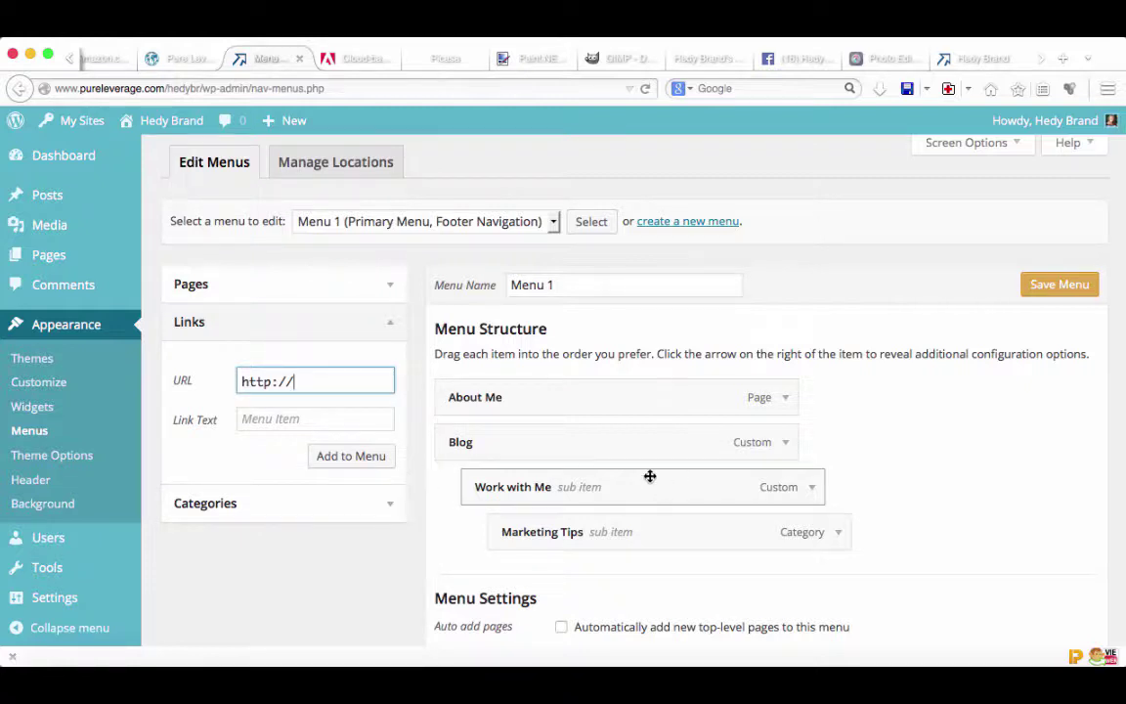
click(784, 444)
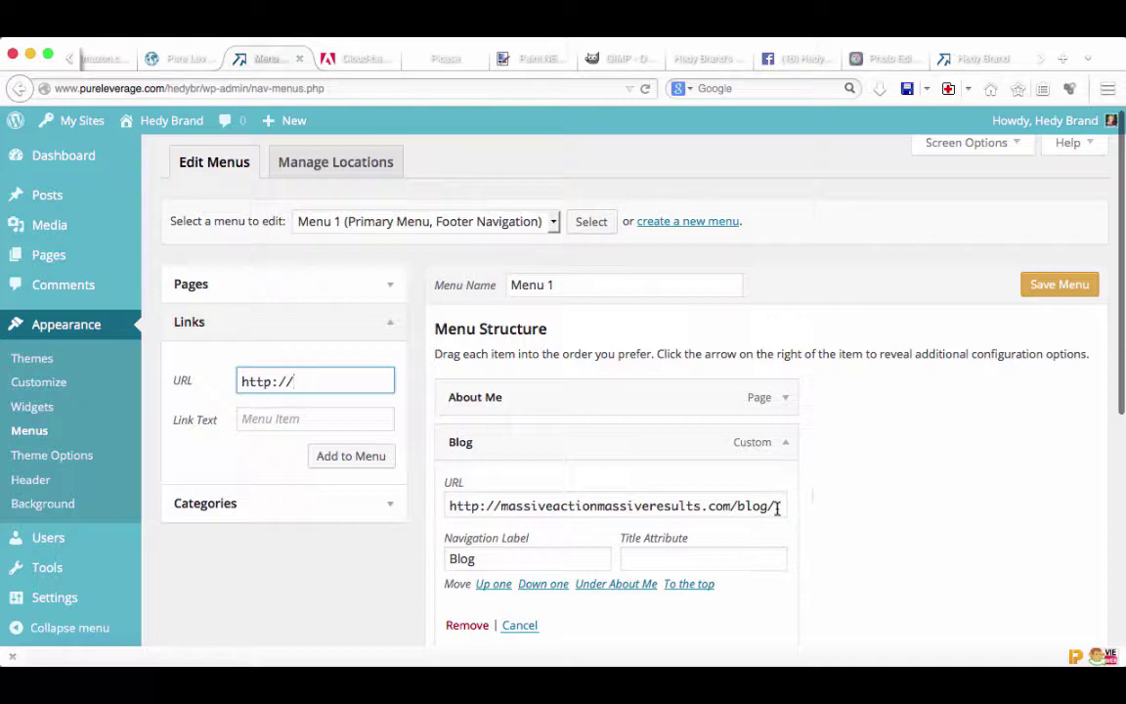
drag(777, 507, 438, 507)
key(super+c)
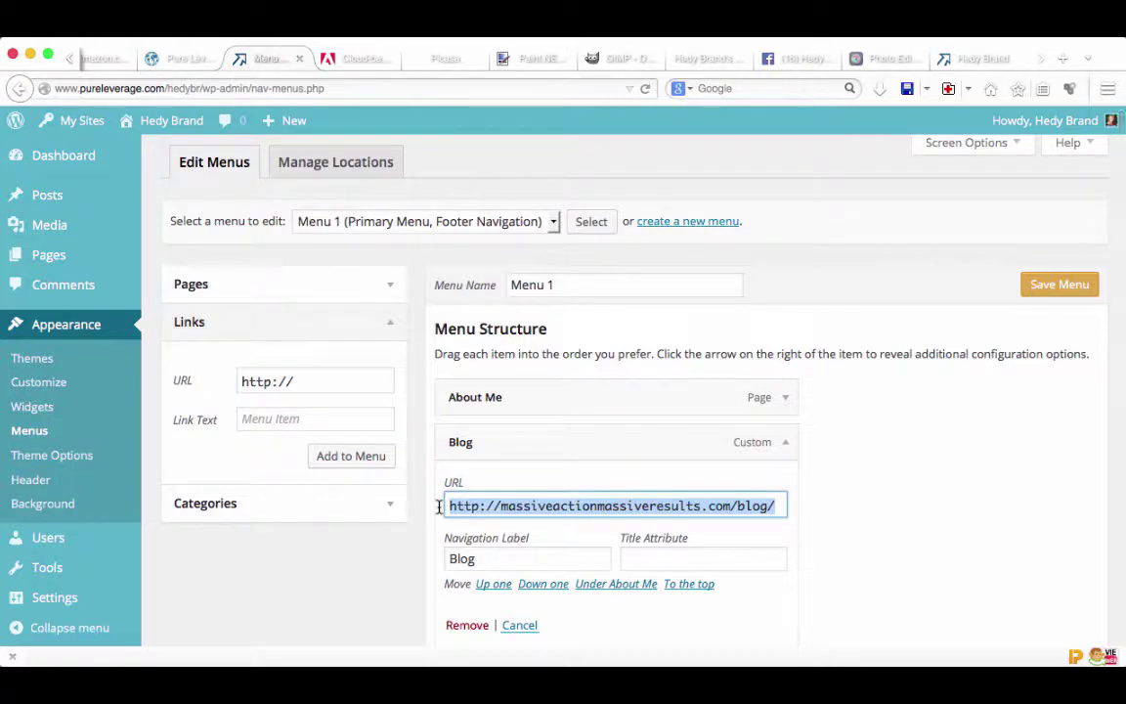
drag(322, 379, 193, 379)
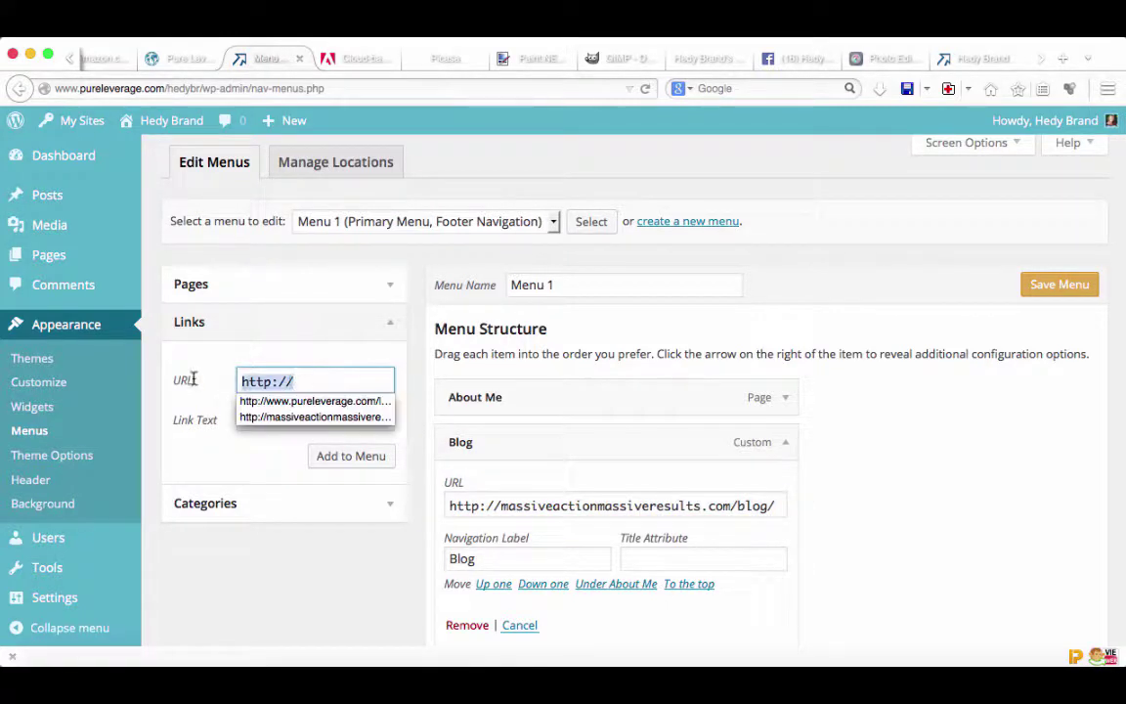
key(super+v)
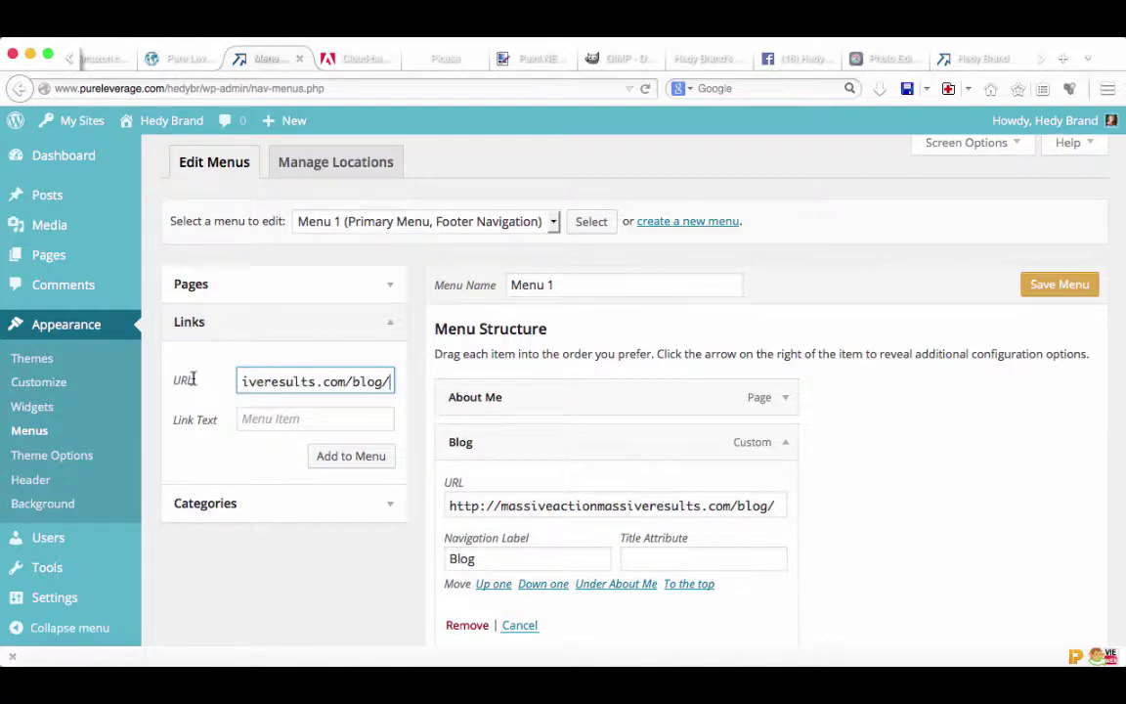
click(287, 419)
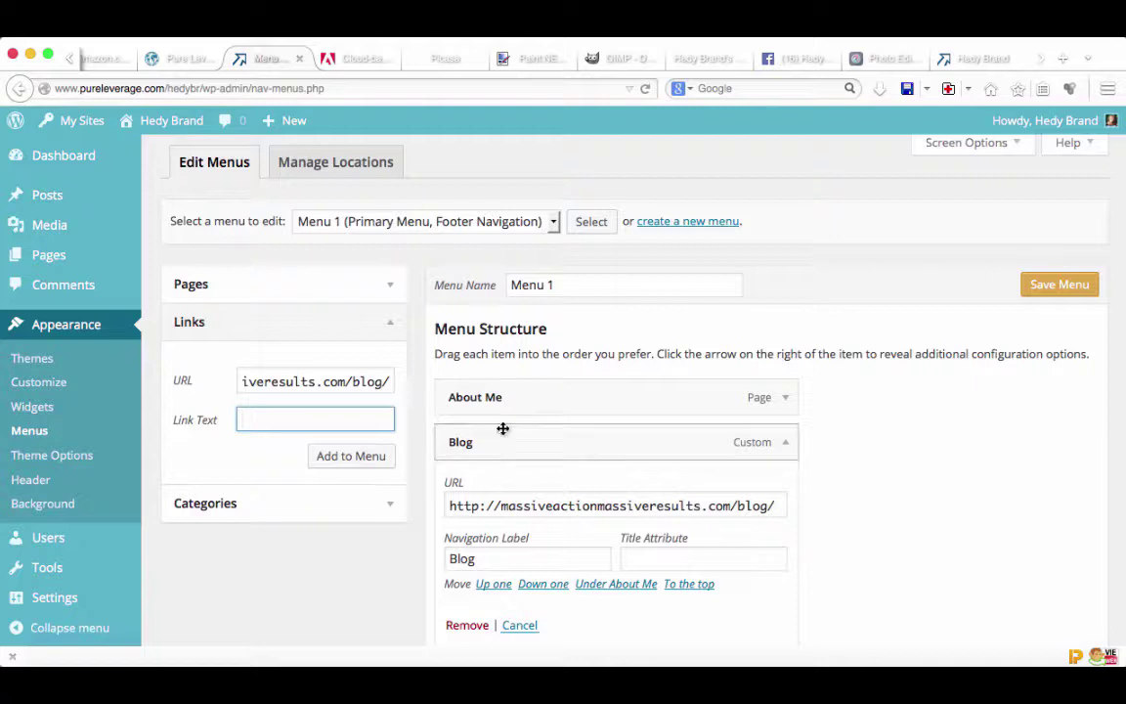
click(351, 456)
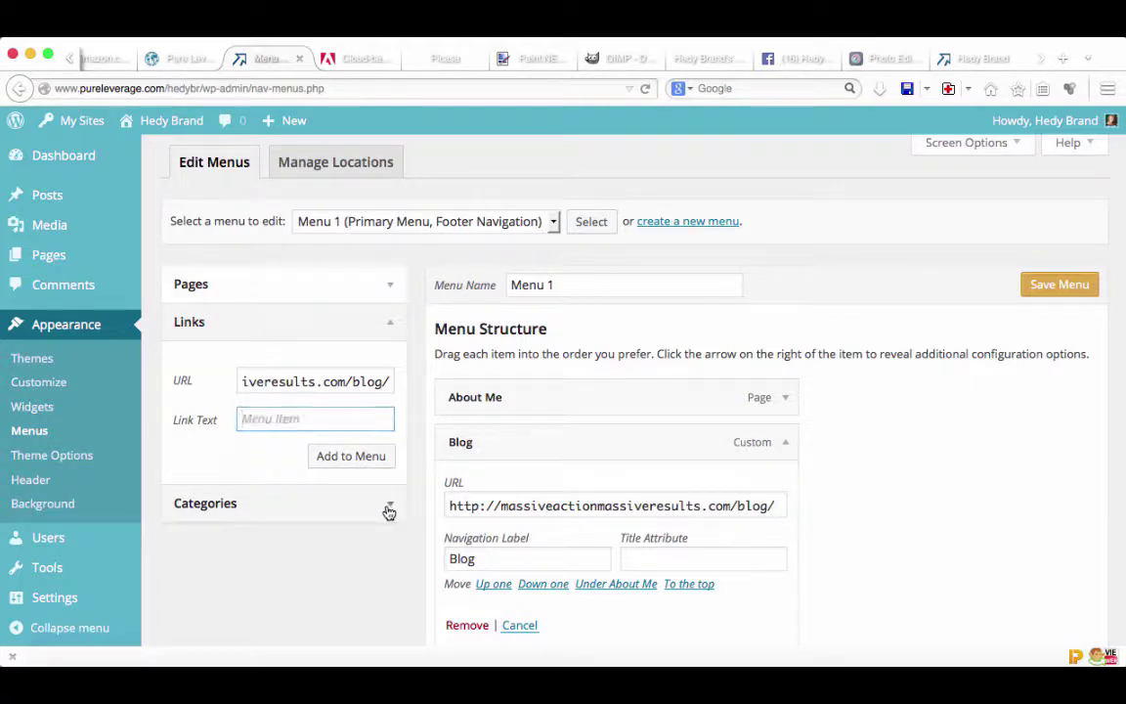
List the most used categories available for adding to Menu 1
click(389, 507)
scroll(388, 512, down, 2)
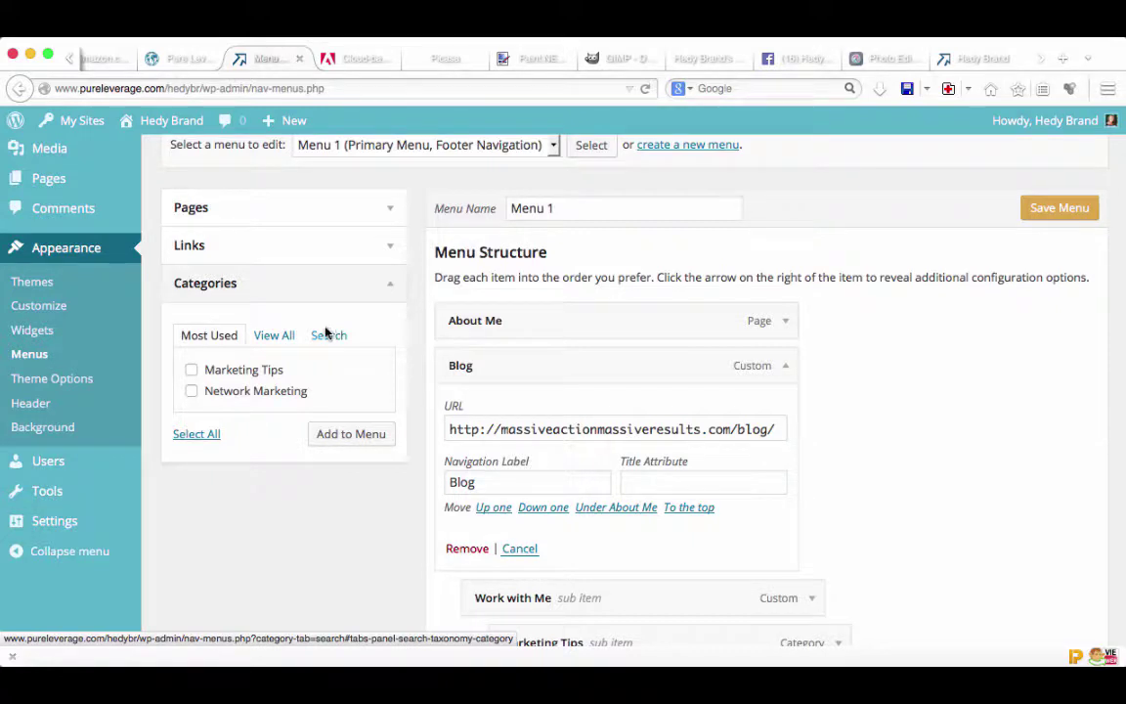
scroll(283, 621, down, 1)
Move Marketing Tips back to the top level of Menu 1 and open its item settings
scroll(283, 622, down, 3)
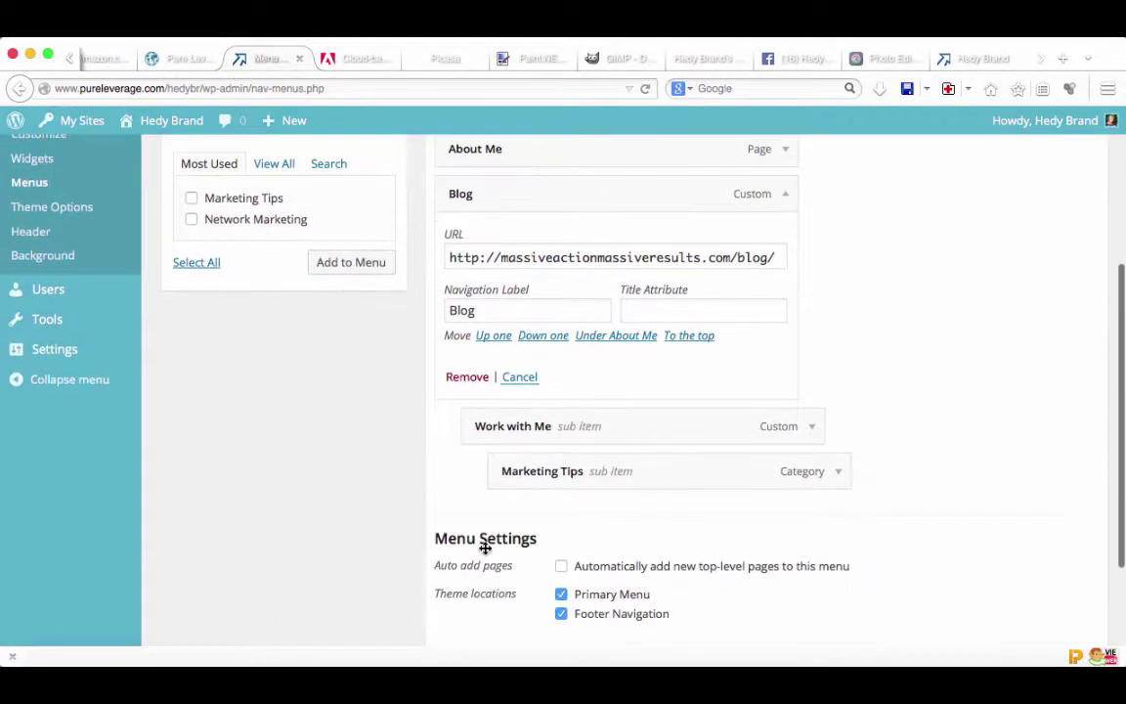
mouse_move(666, 475)
mouse_down()
mouse_move(617, 479)
mouse_move(674, 481)
mouse_up()
click(782, 479)
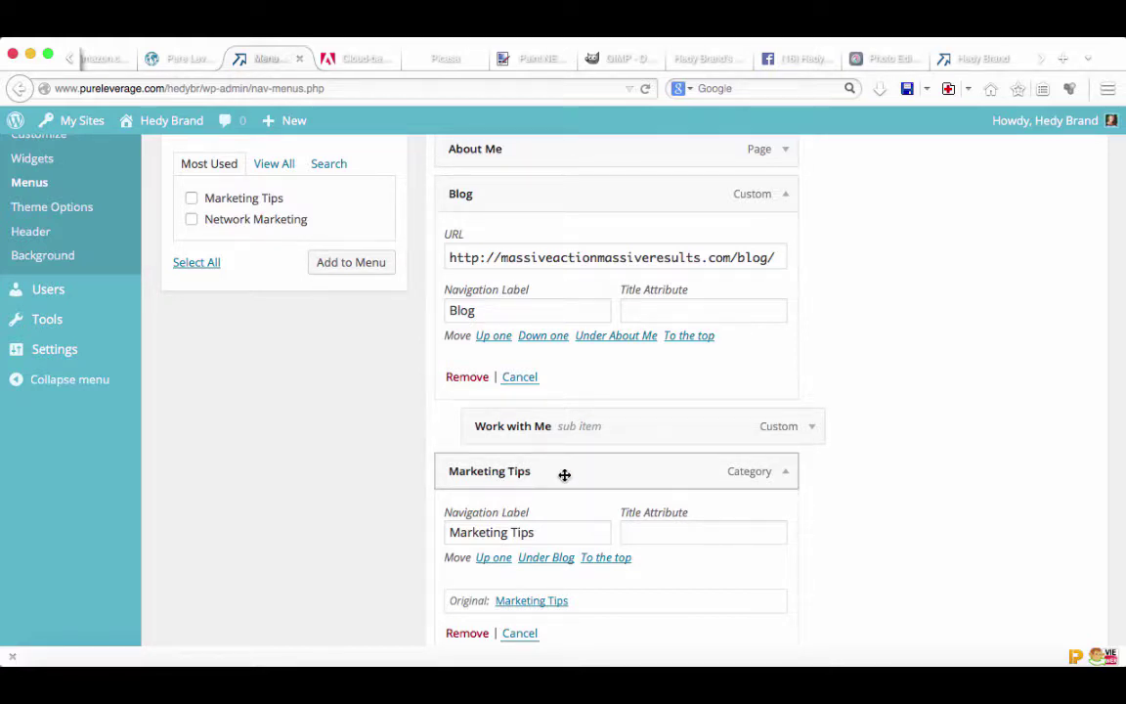
Switch to the live blog, open the Marketing Tips category from its navigation bar, and examine the posts listed there
scroll(949, 313, up, 5)
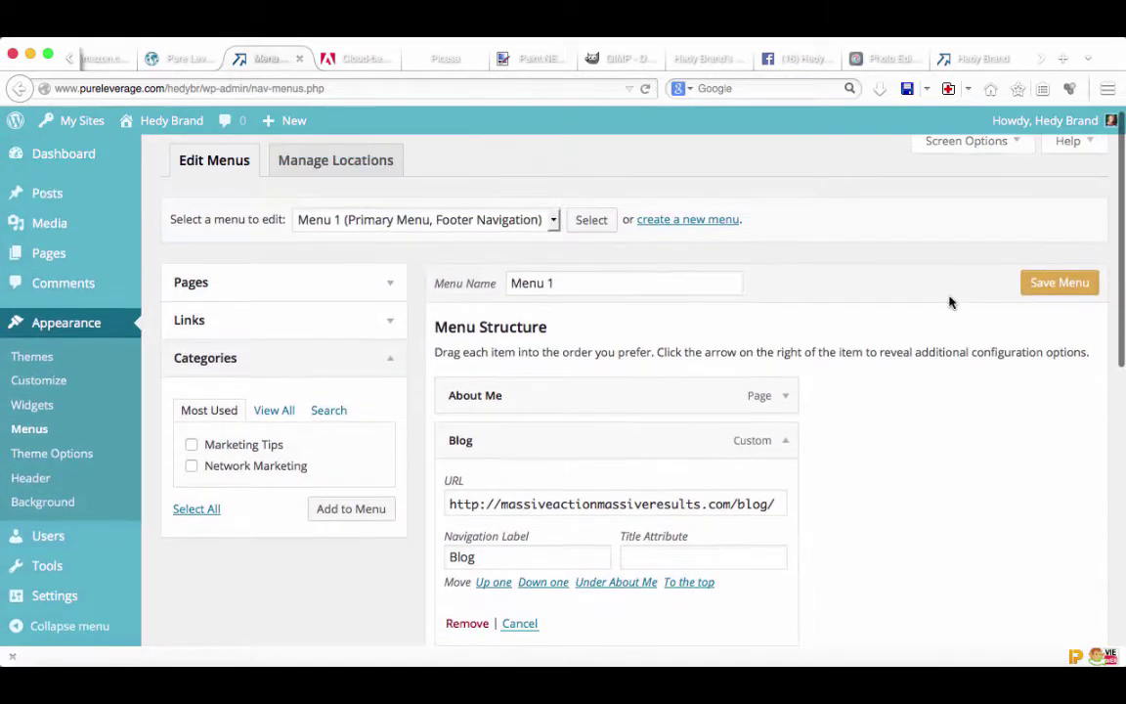
click(966, 59)
scroll(503, 410, down, 2)
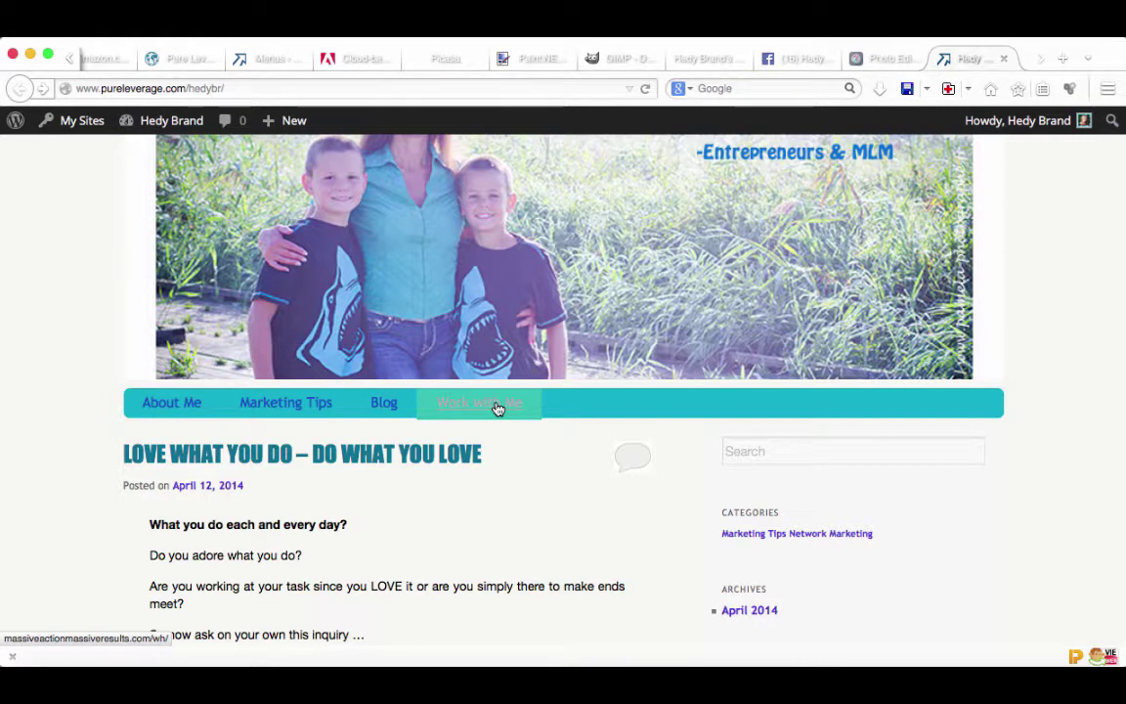
click(305, 409)
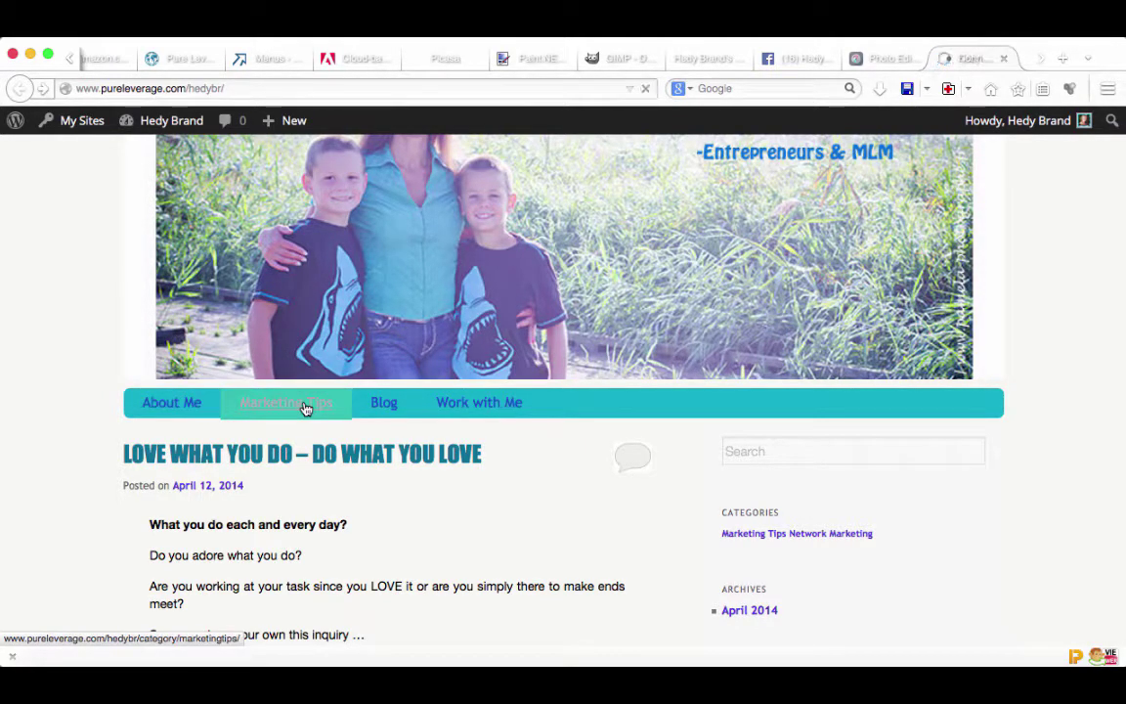
scroll(366, 545, down, 4)
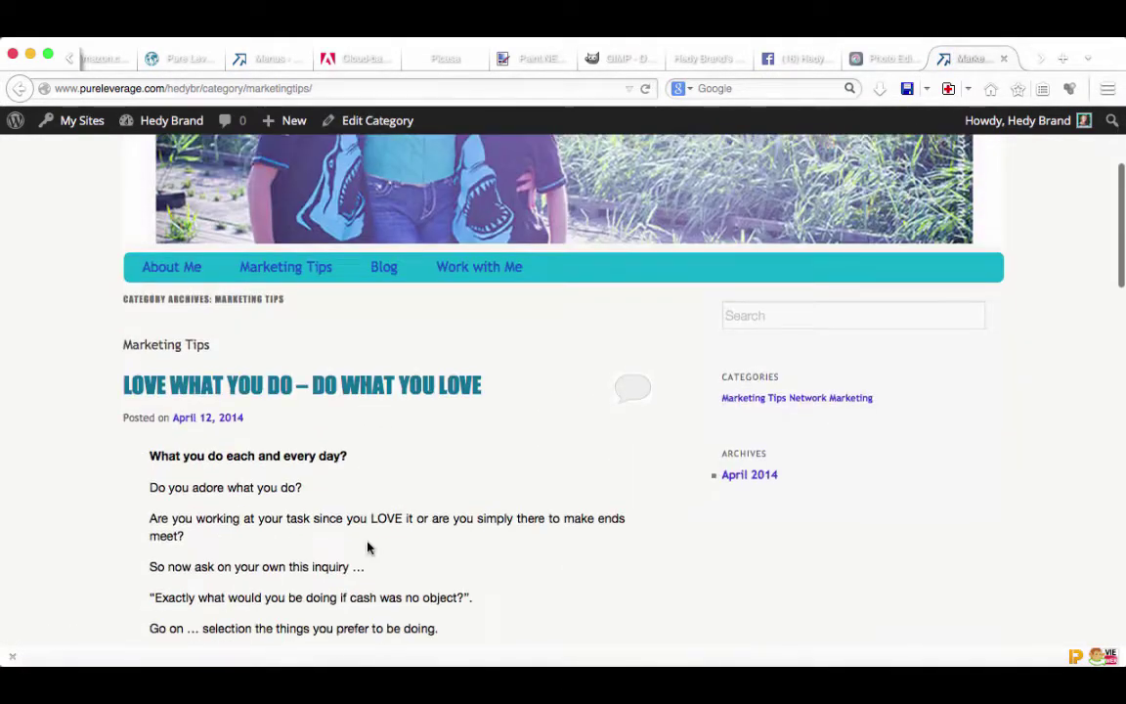
scroll(410, 536, down, 4)
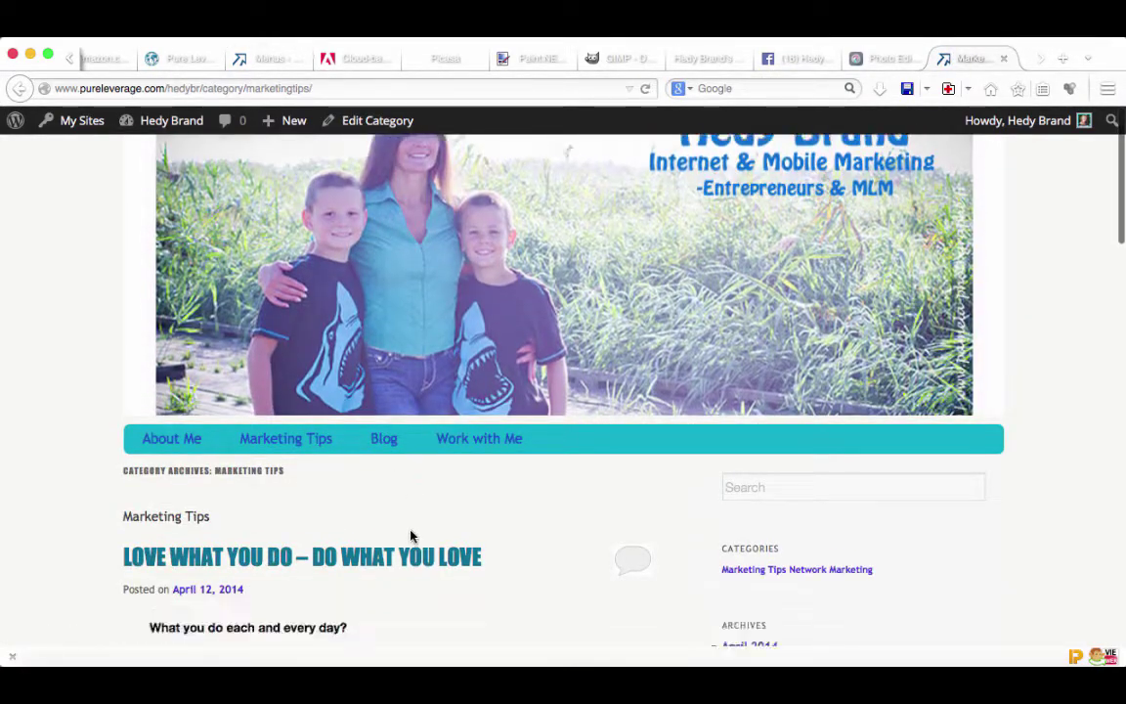